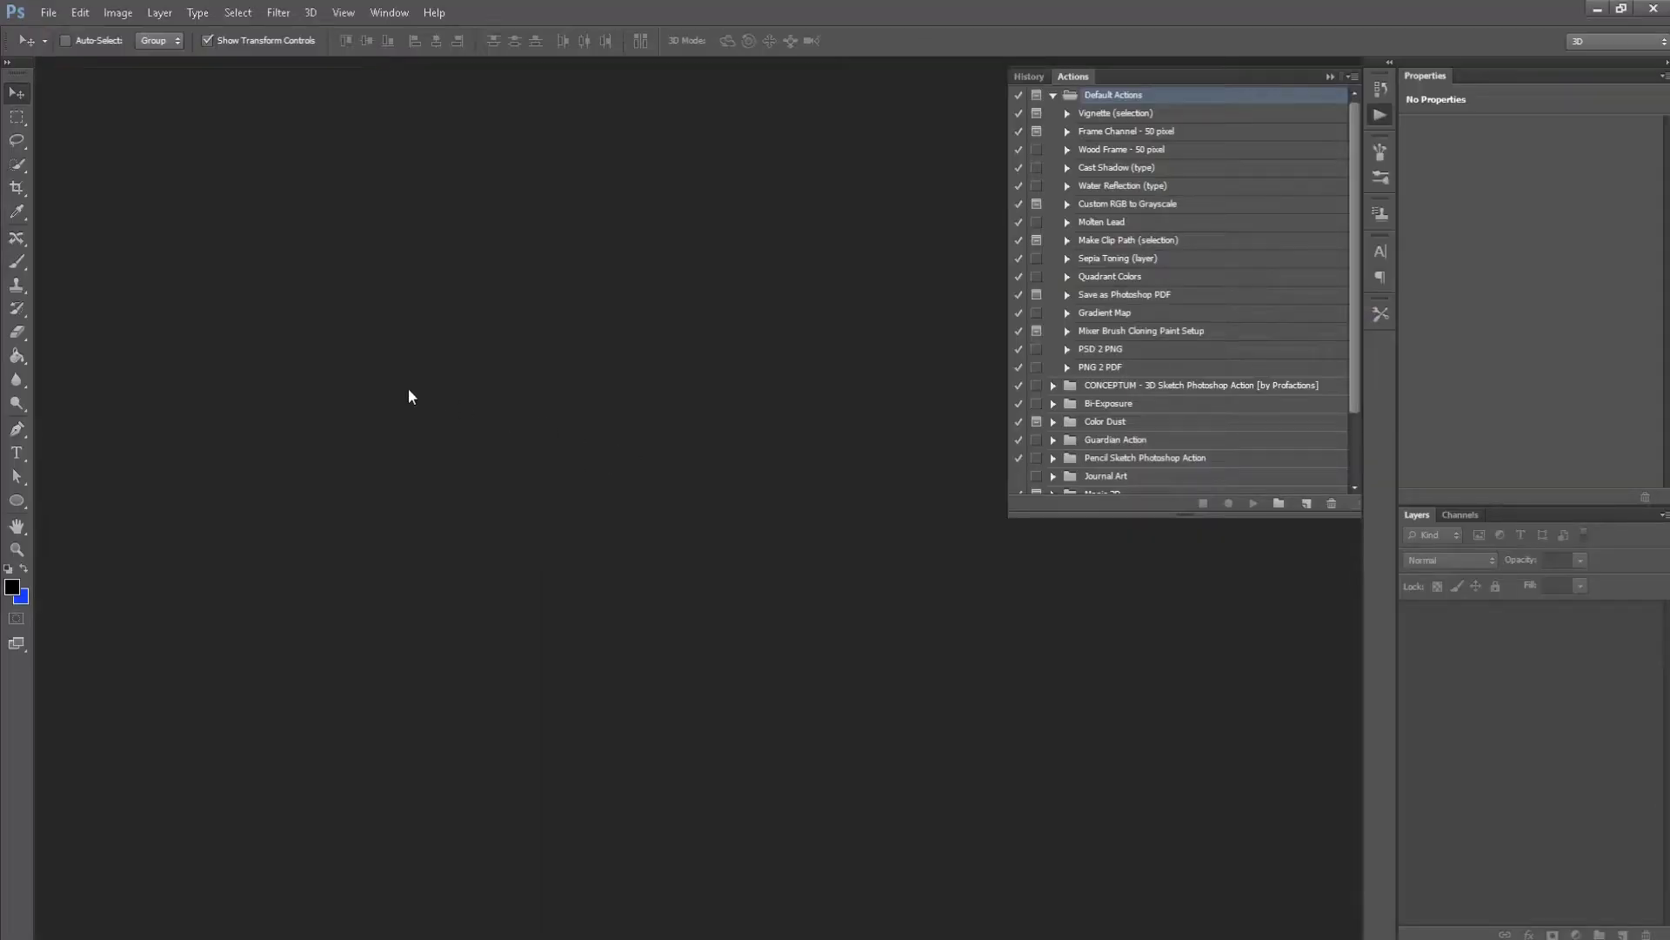
# - Open Design.psd and hide its Background layer so only the TEST text shows on transparency
pyautogui.click(48, 12)
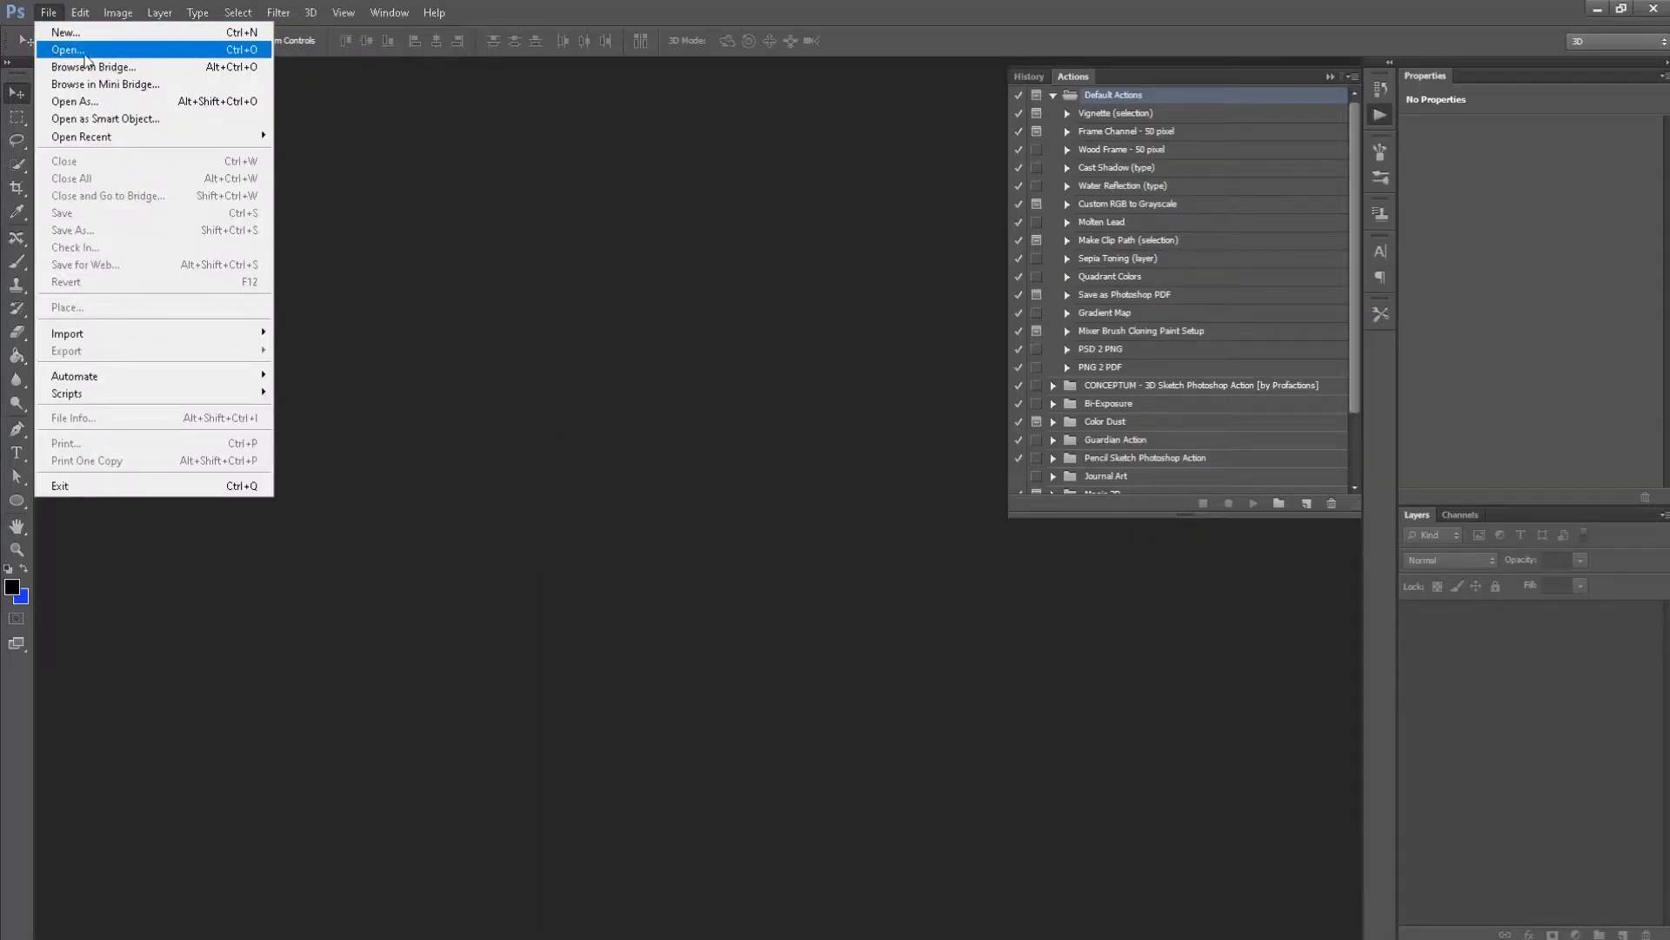
pyautogui.click(85, 54)
pyautogui.click(743, 231)
pyautogui.doubleClick(739, 238)
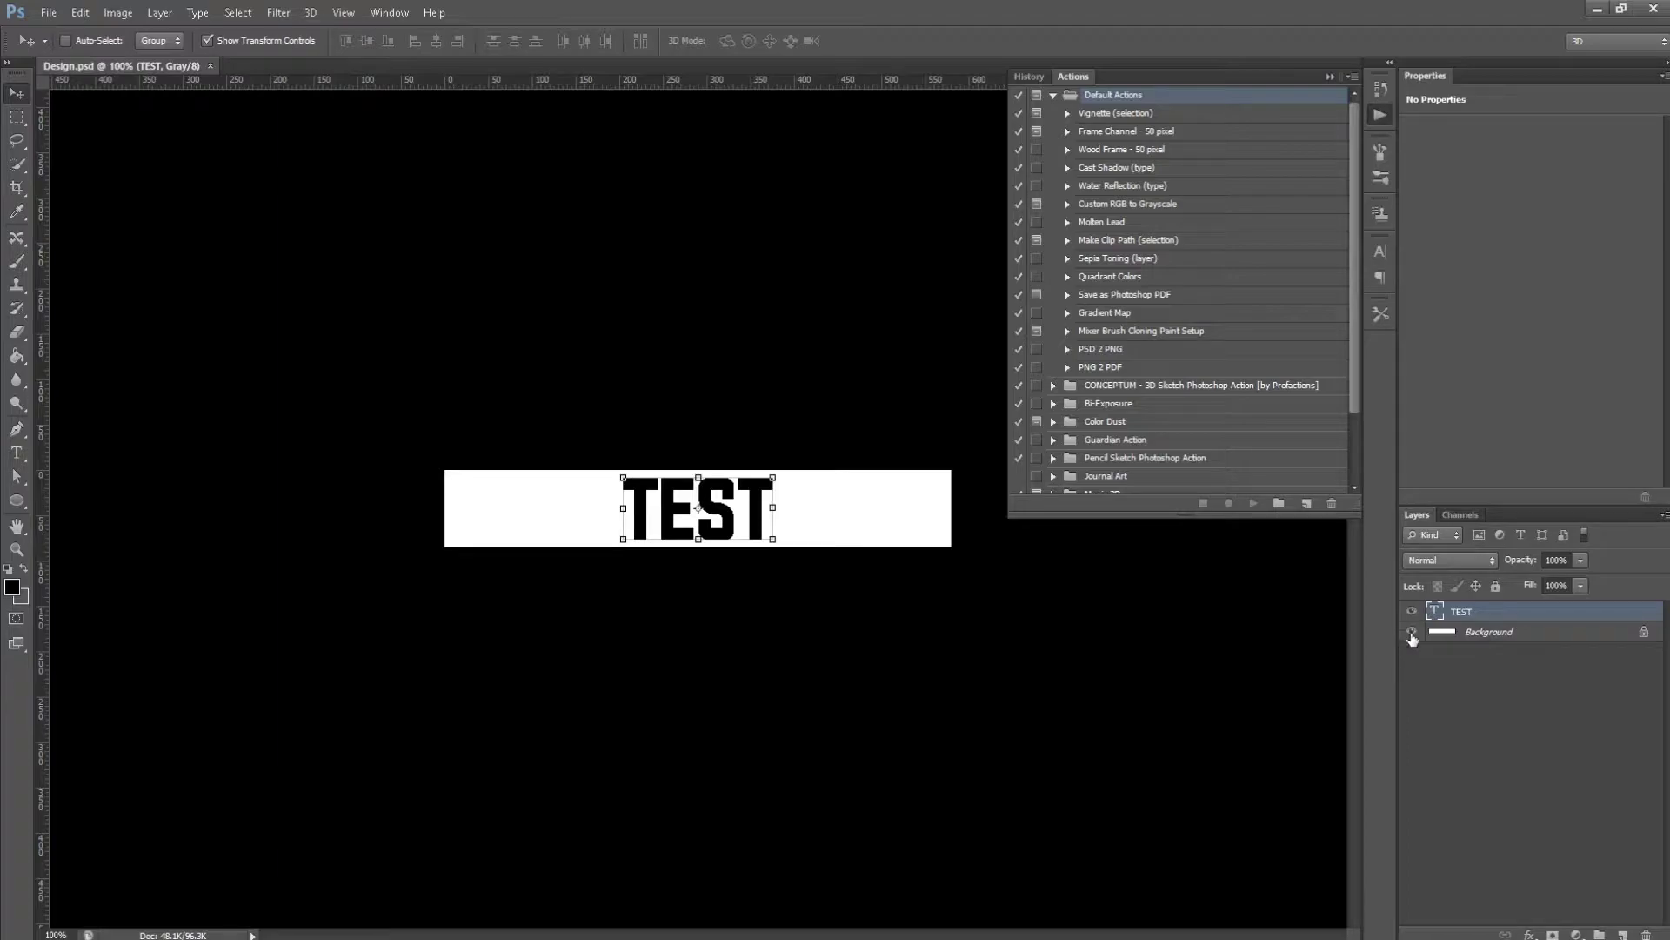
pyautogui.click(1411, 633)
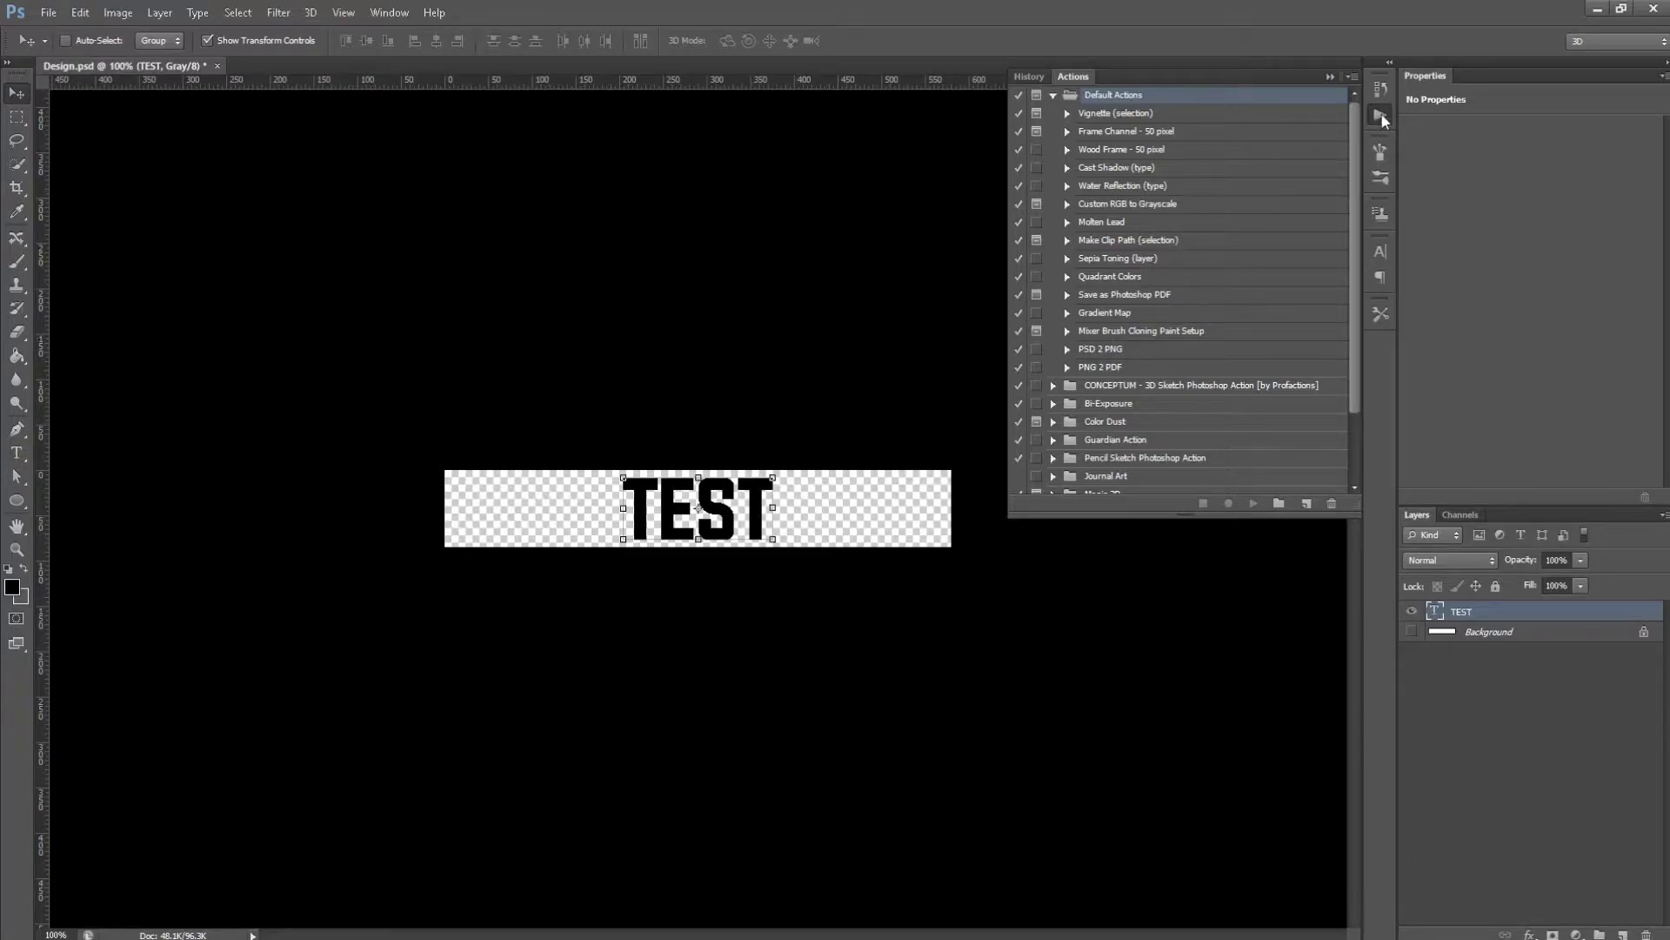
# - Create an action named TEST in the Default Actions set and start recording it
pyautogui.click(1352, 78)
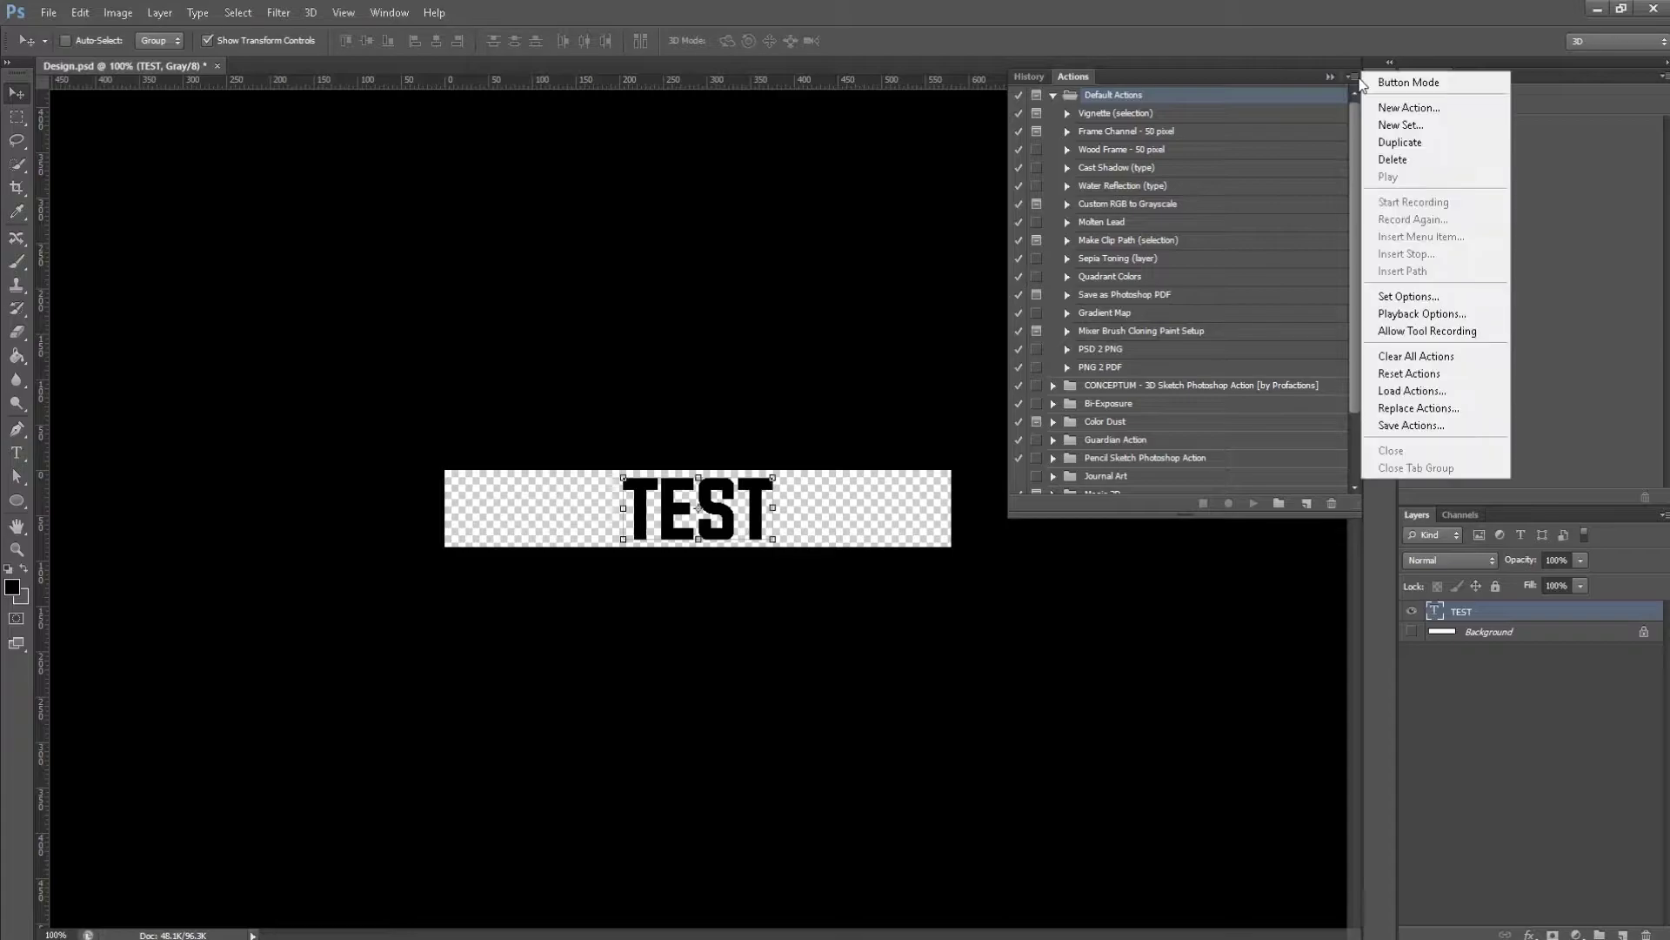
pyautogui.click(1408, 107)
pyautogui.write('TEST')
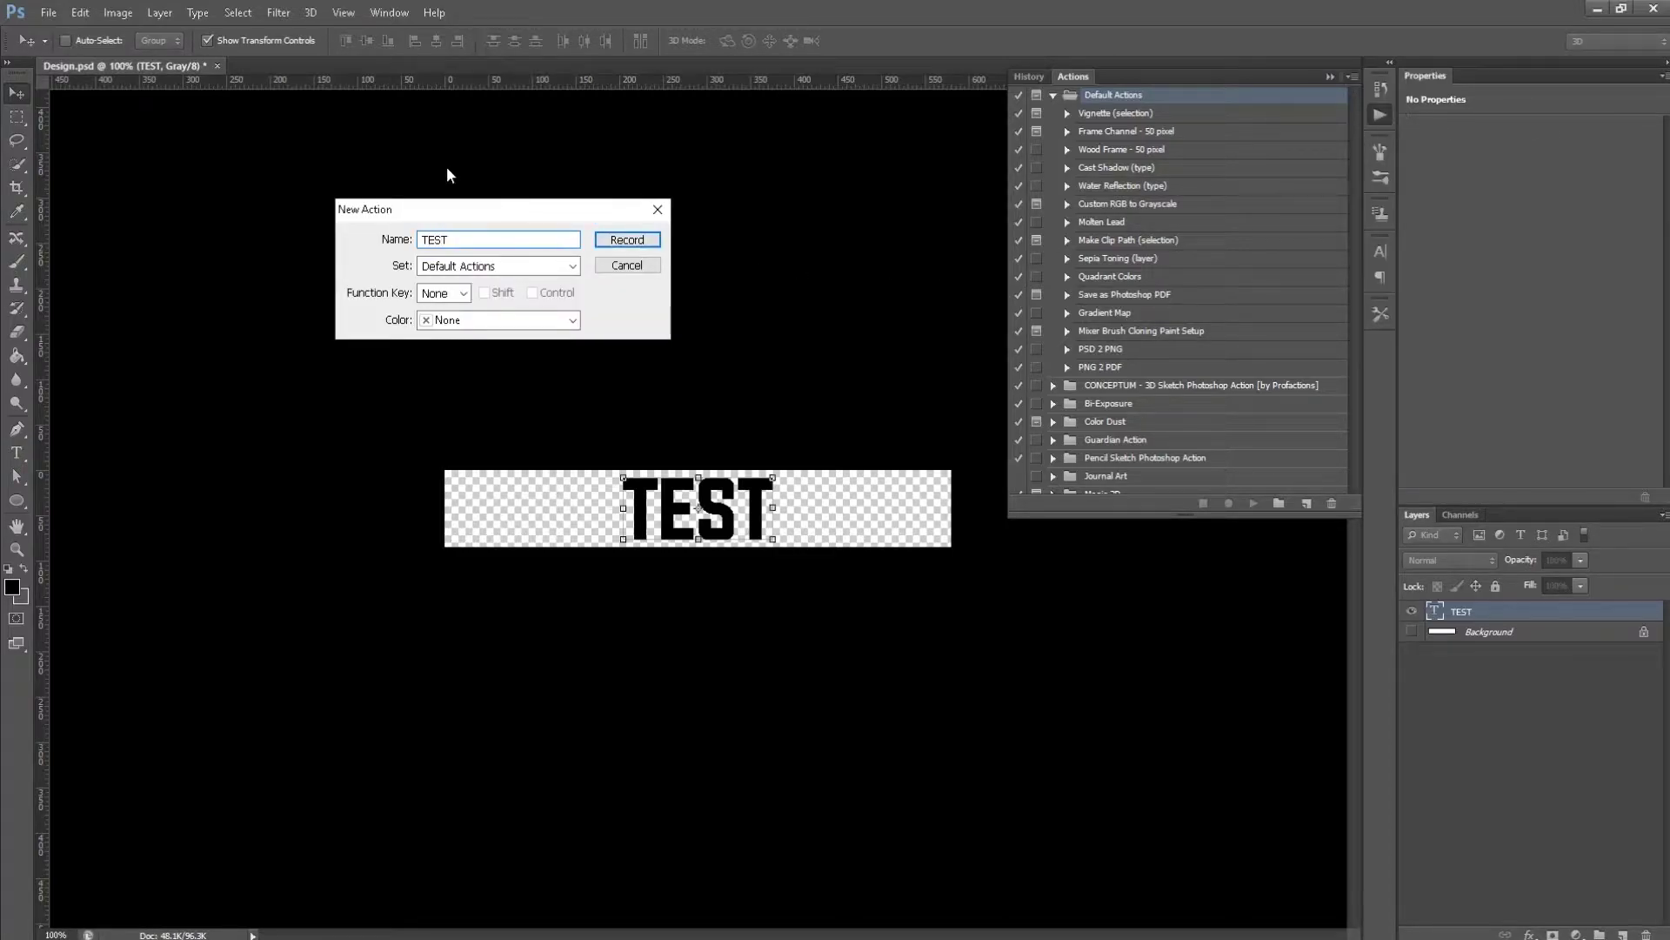
pyautogui.click(628, 246)
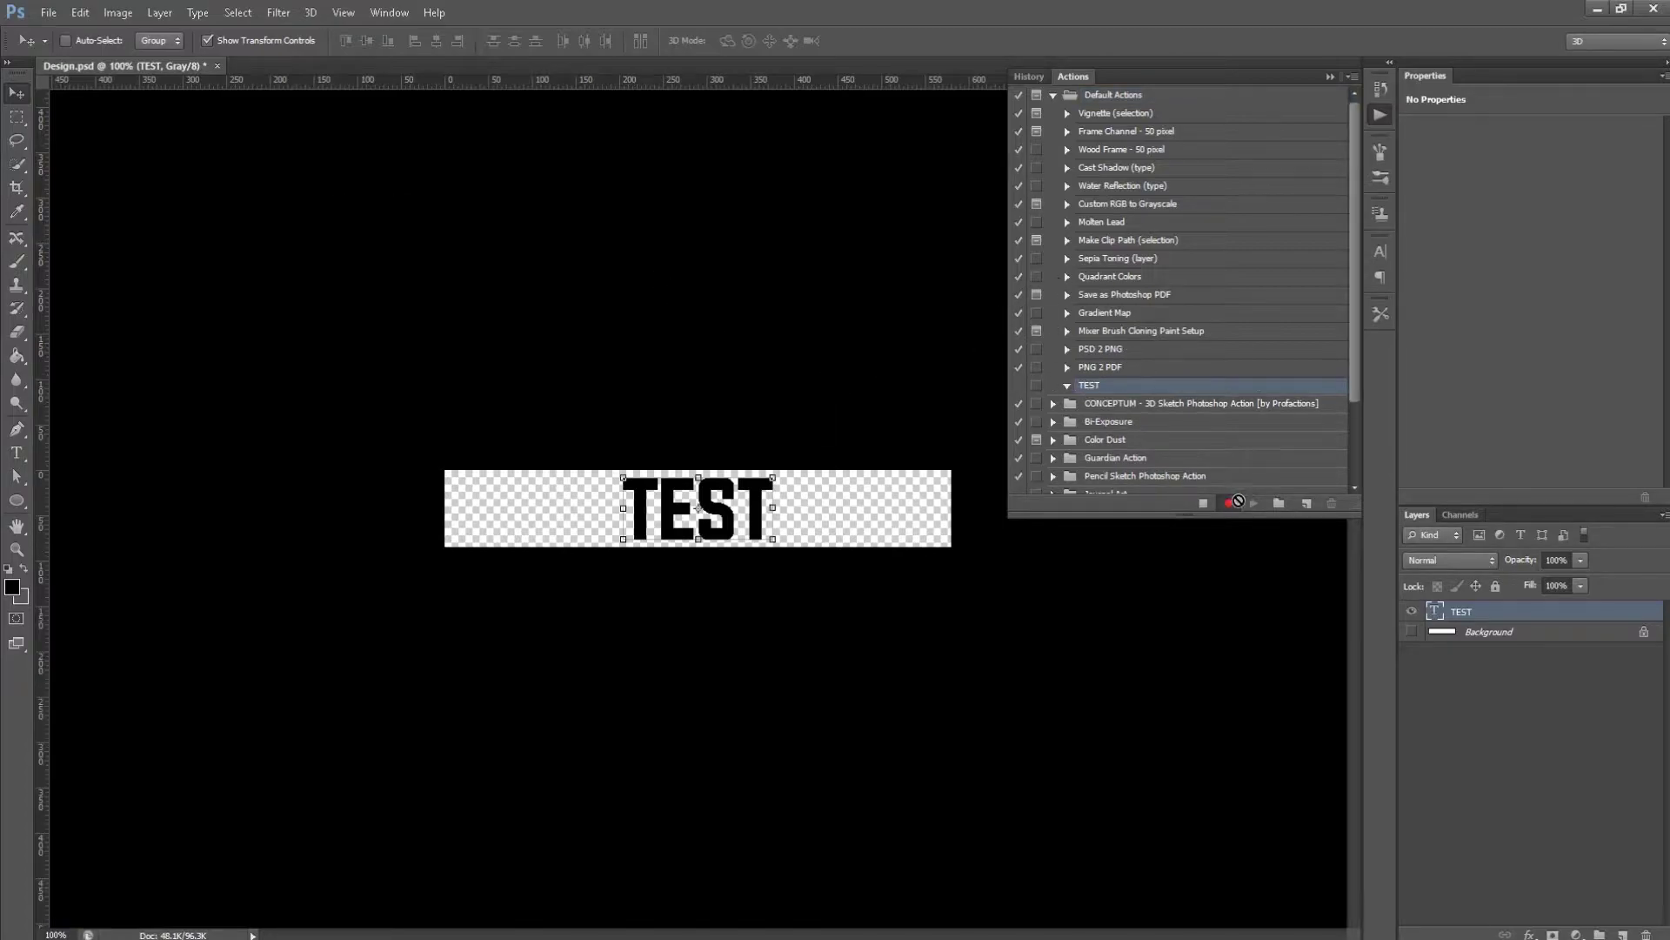
# - Save the design as a non-interlaced PNG with Smallest / Slow compression, and stop recording the action
pyautogui.click(49, 12)
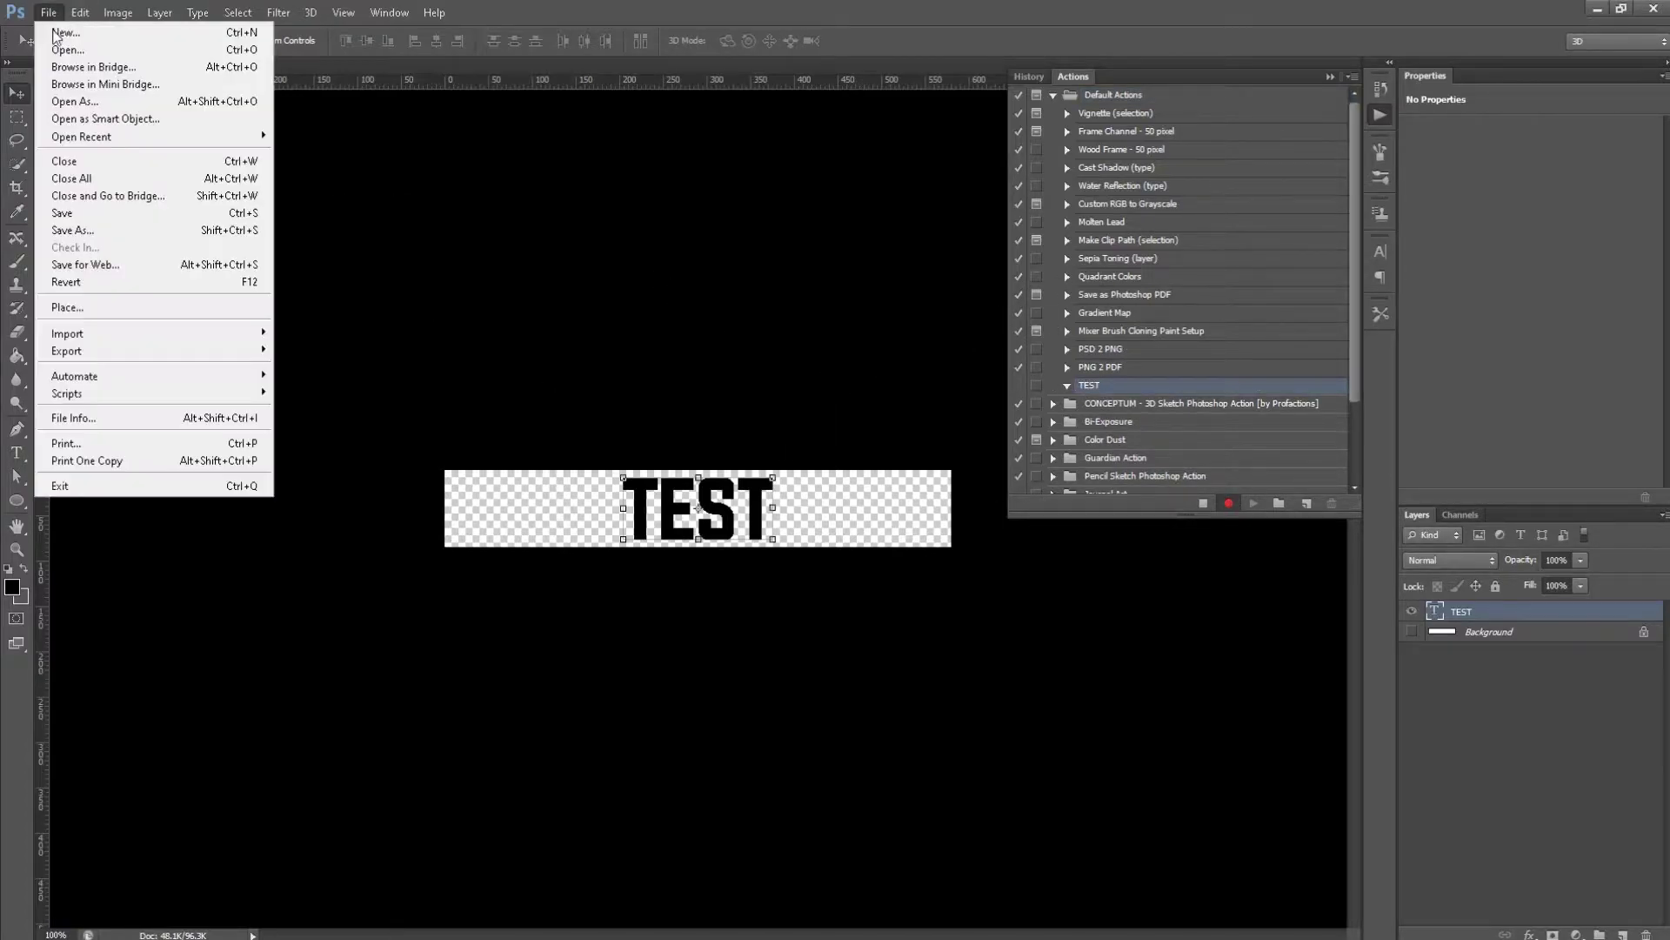
pyautogui.click(77, 228)
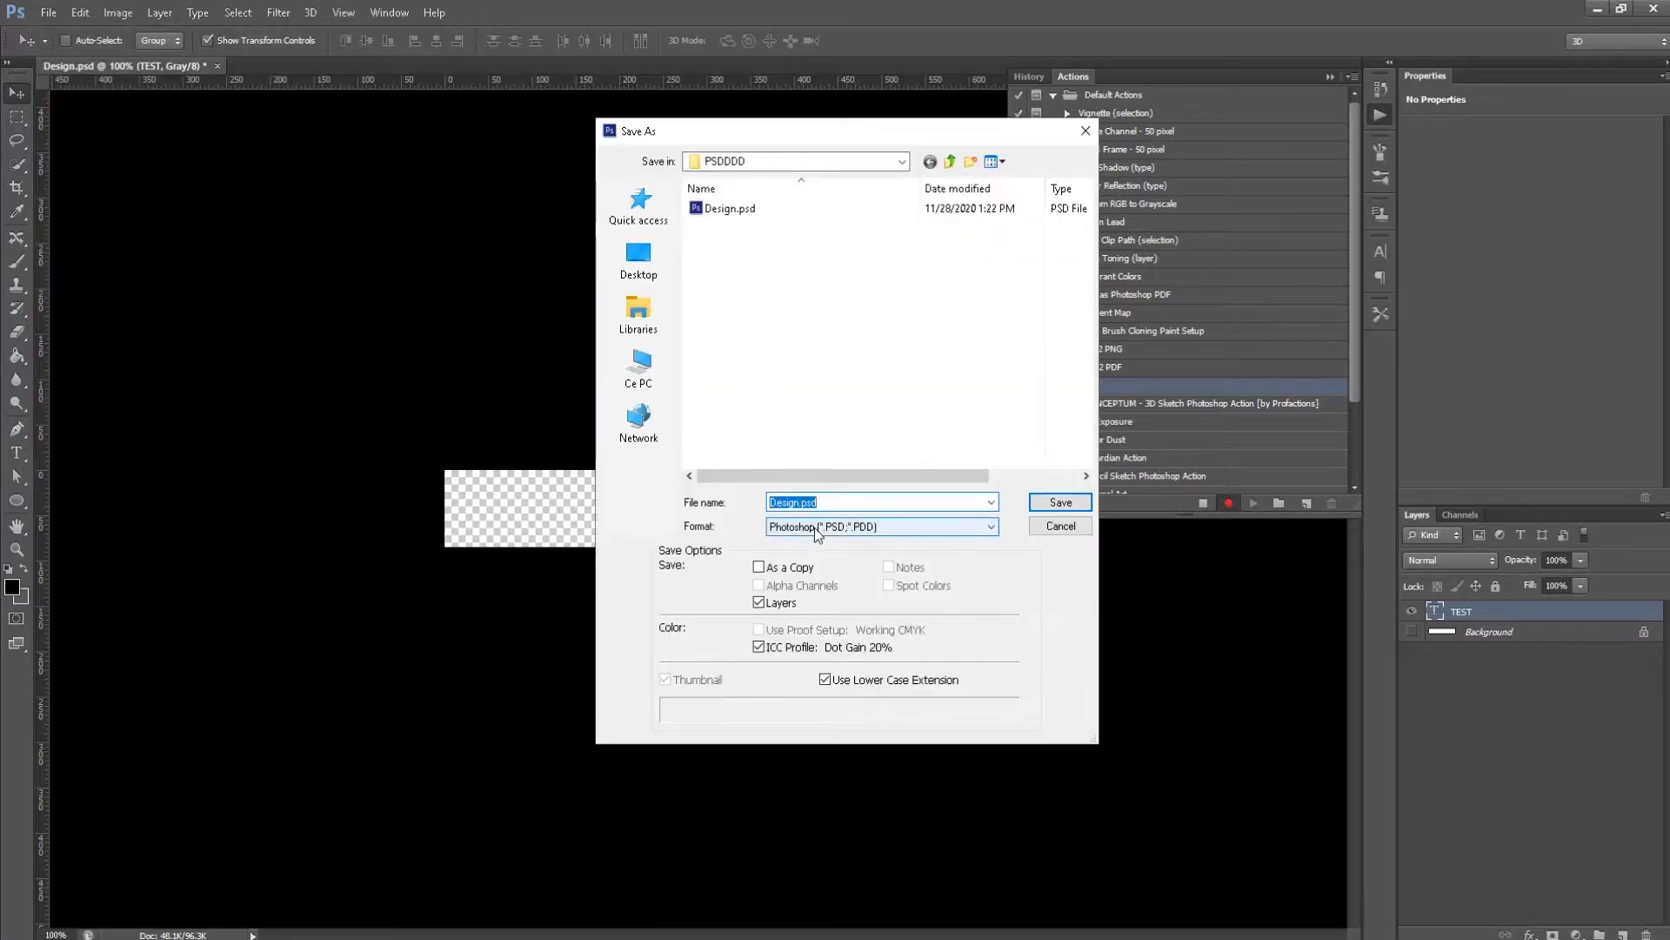
pyautogui.click(841, 533)
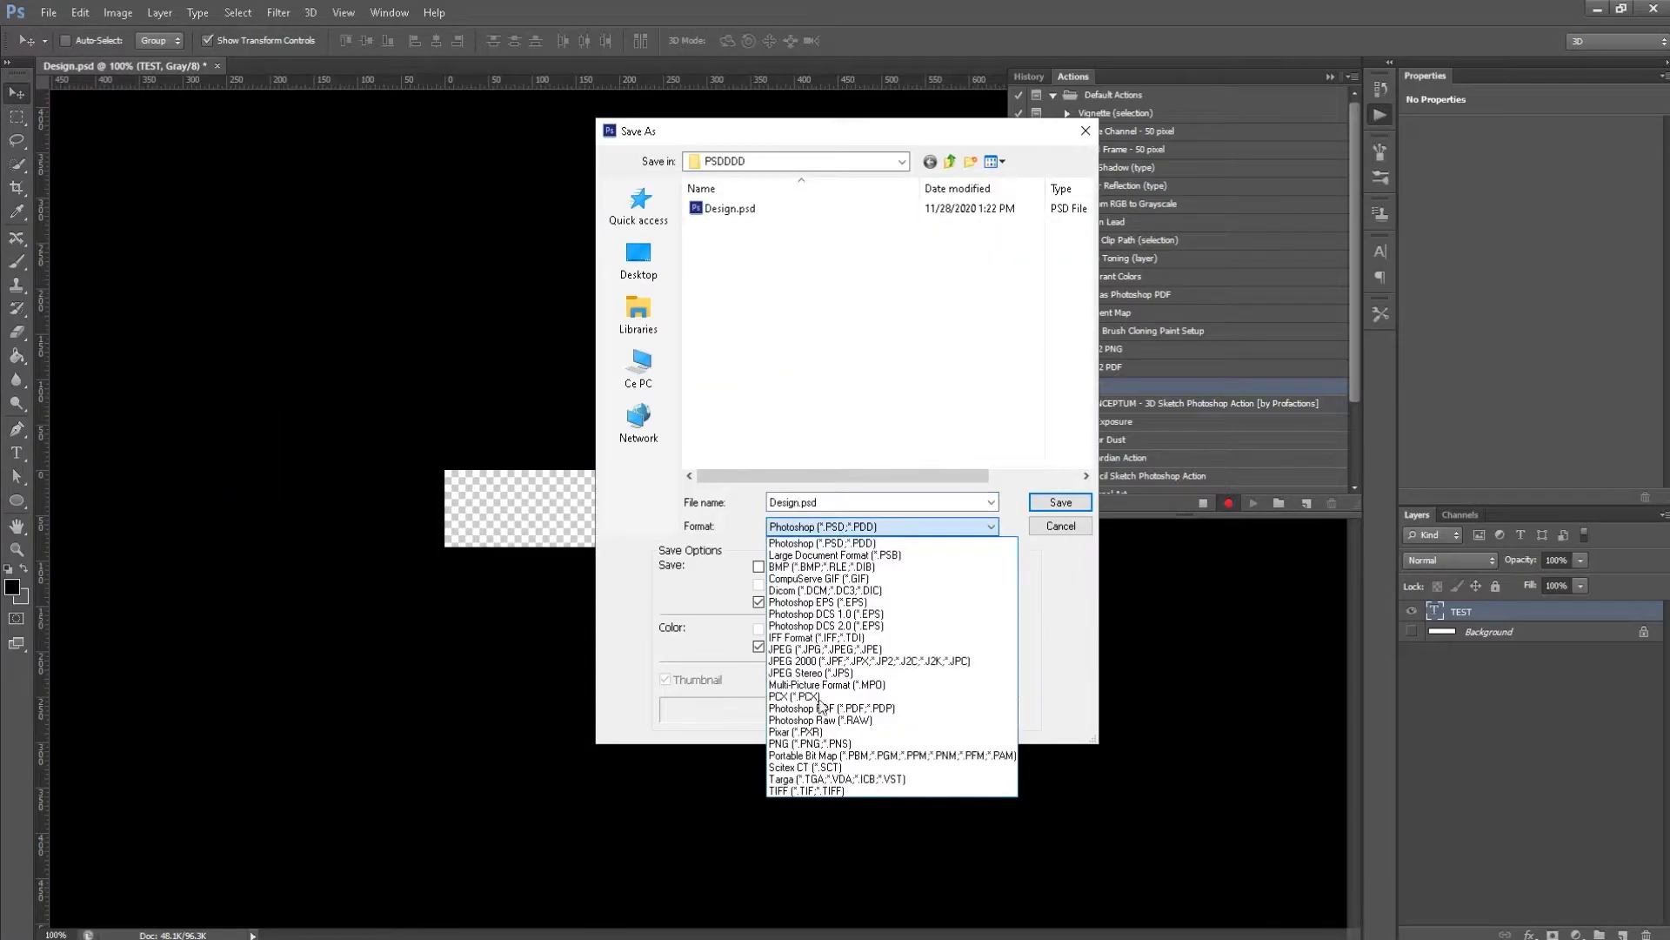
pyautogui.click(820, 746)
pyautogui.click(1061, 502)
pyautogui.click(824, 363)
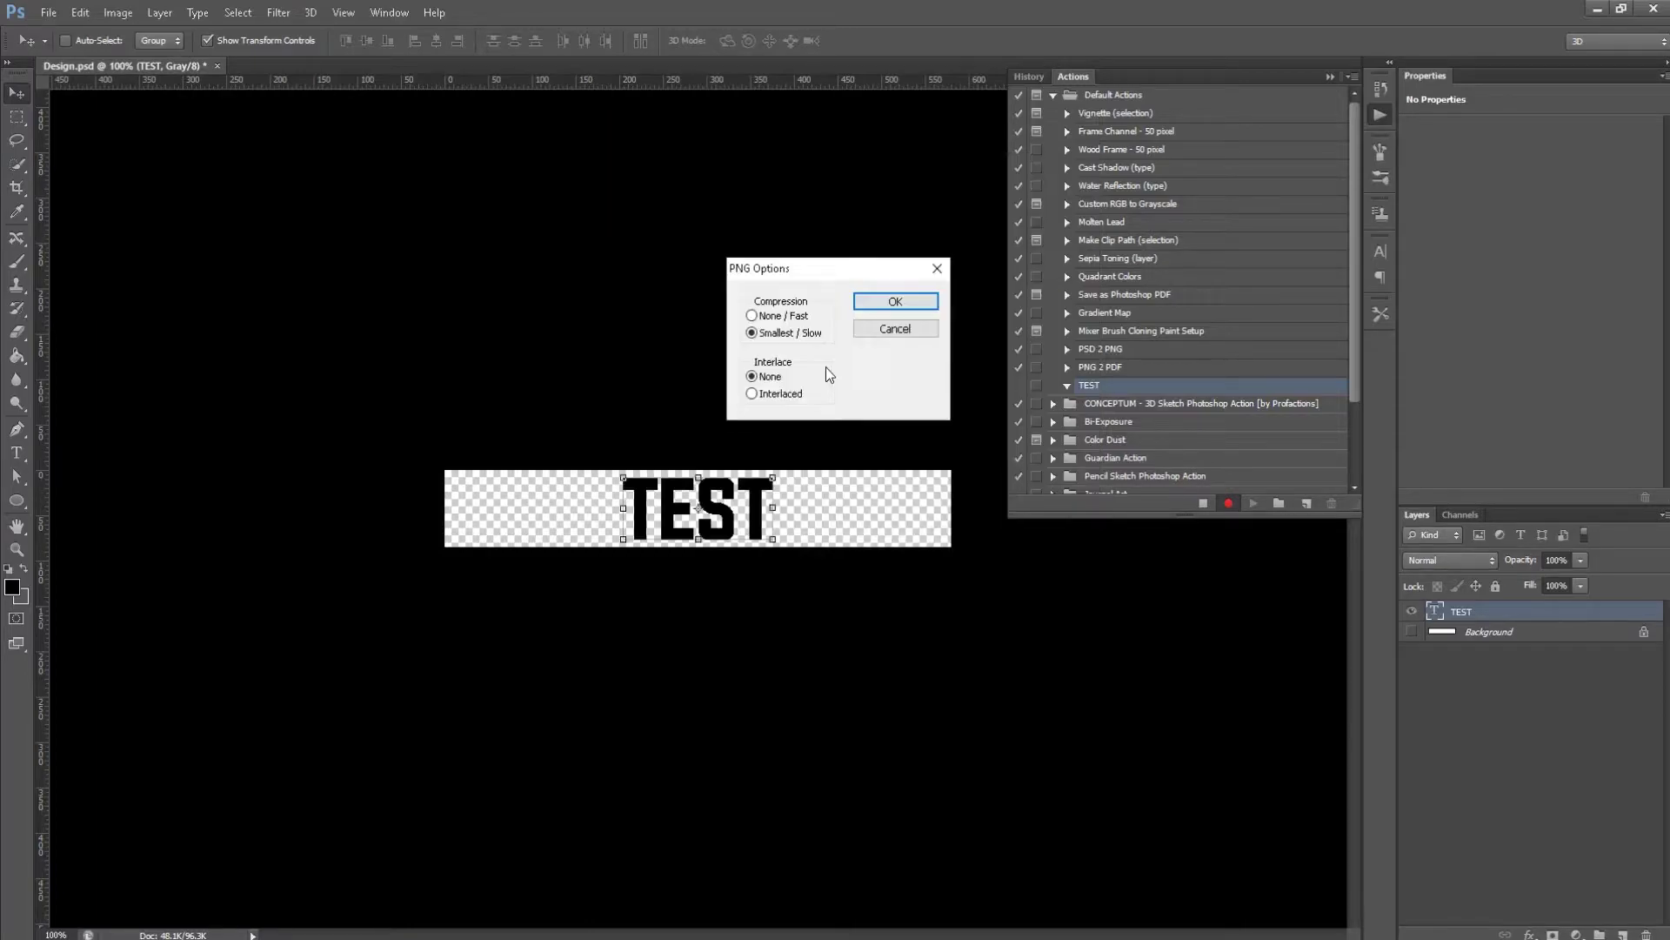
pyautogui.click(882, 303)
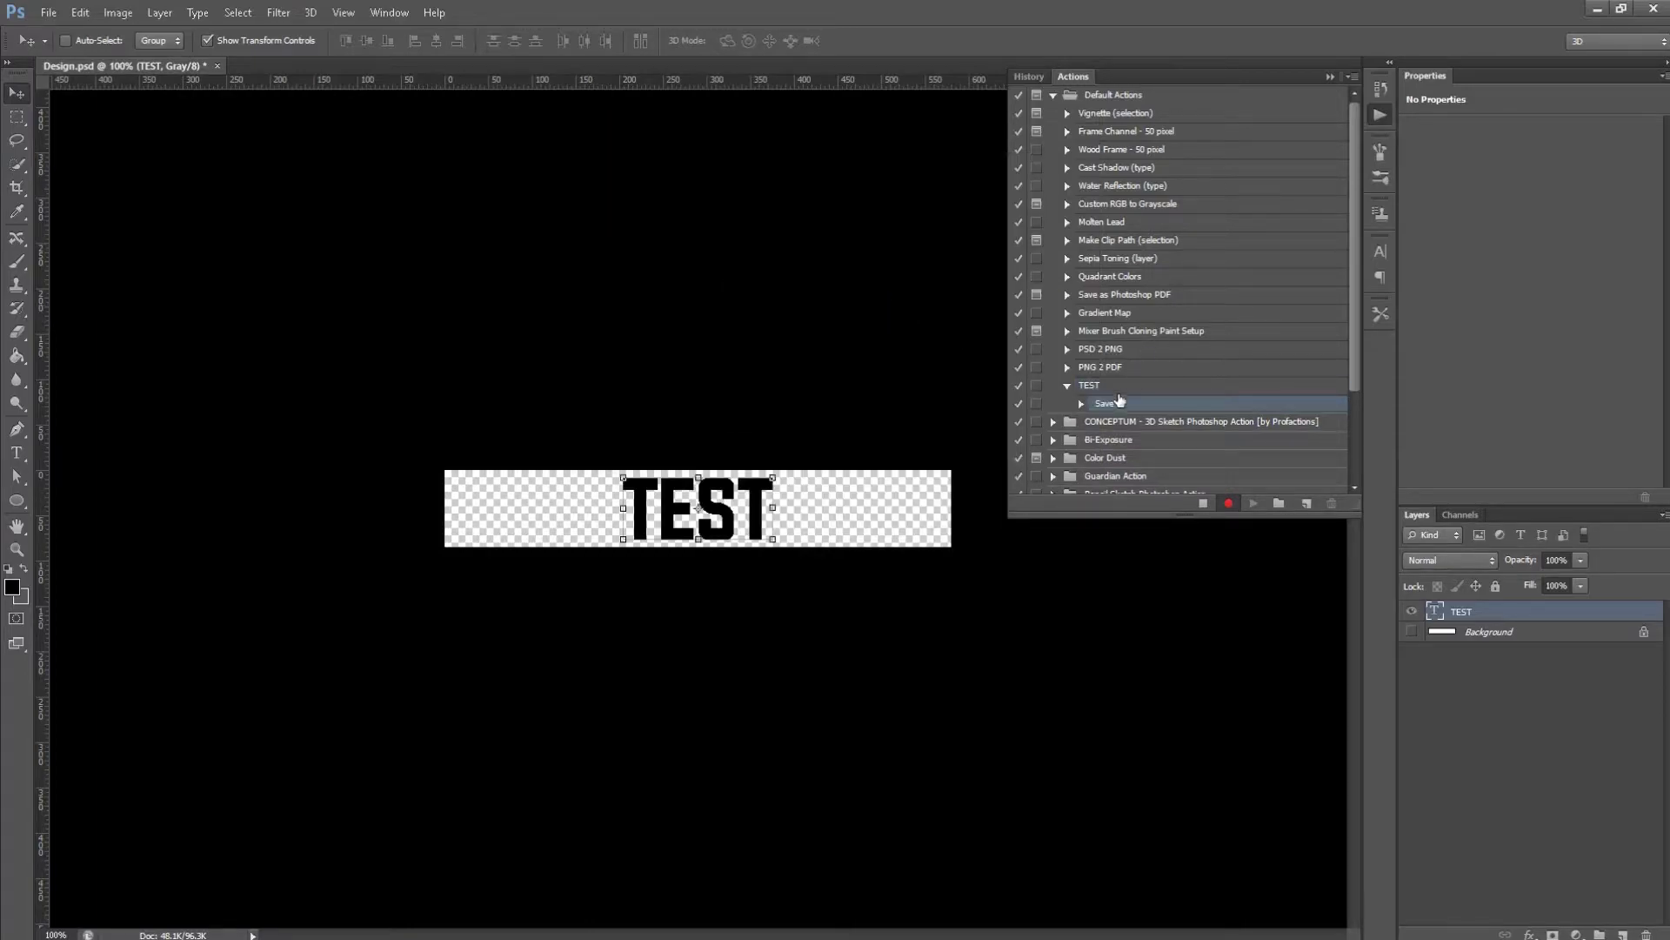
pyautogui.click(1203, 505)
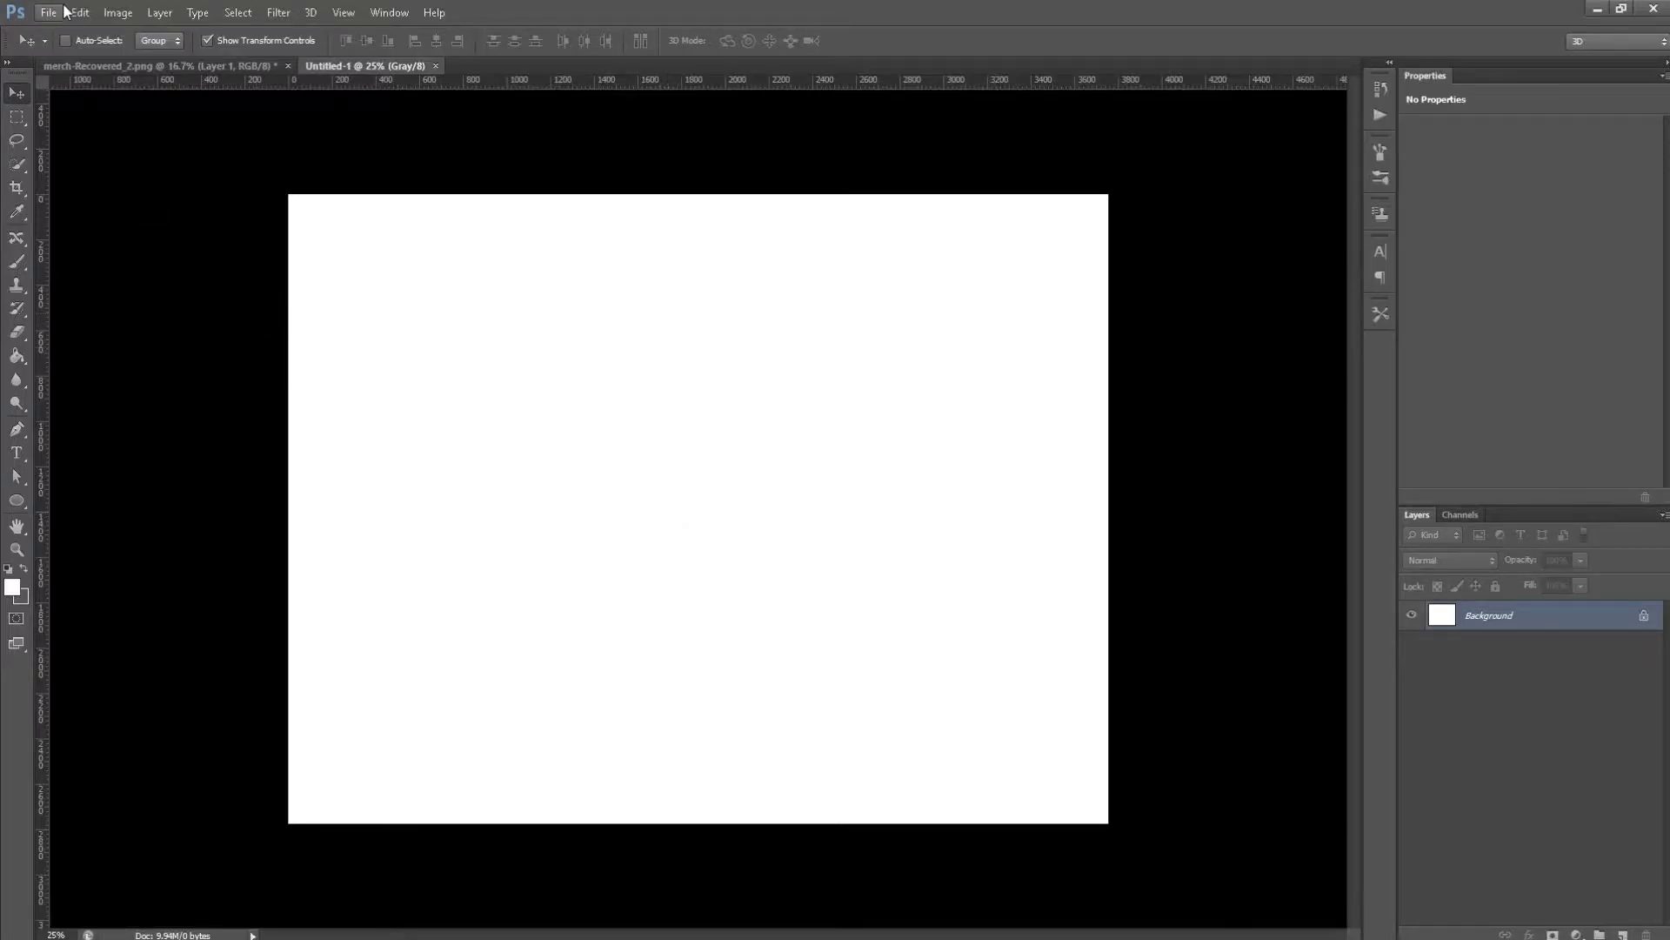
# - Open the exported Design.png from the PSDDDD folder
pyautogui.click(49, 13)
pyautogui.click(35, 49)
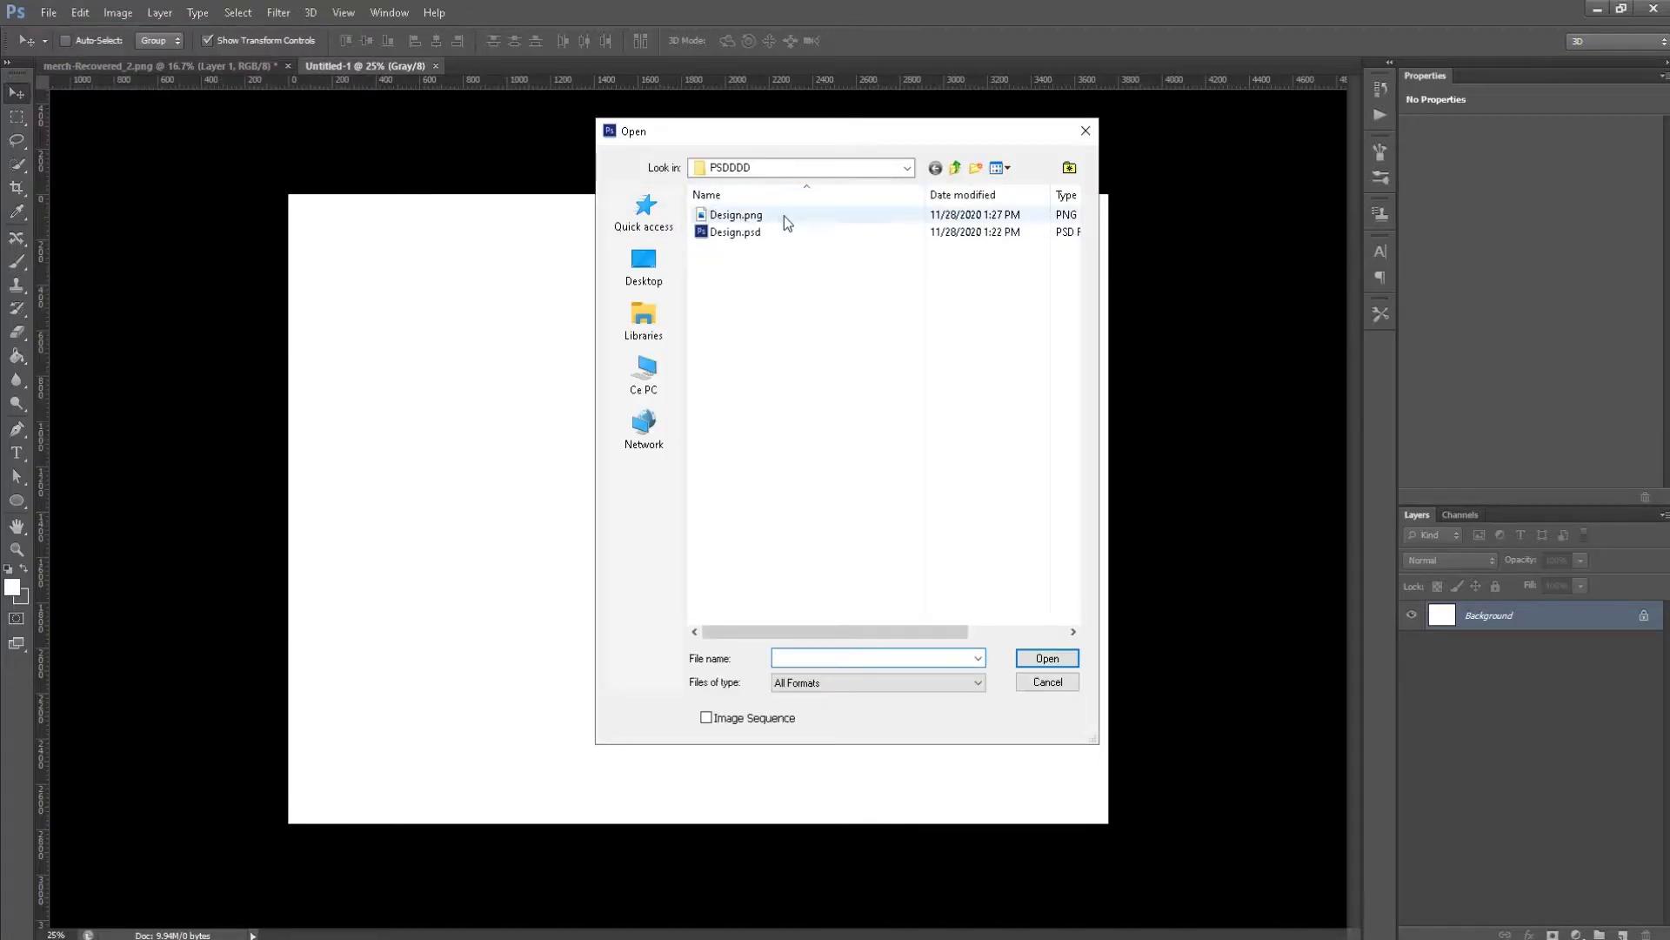
pyautogui.doubleClick(736, 215)
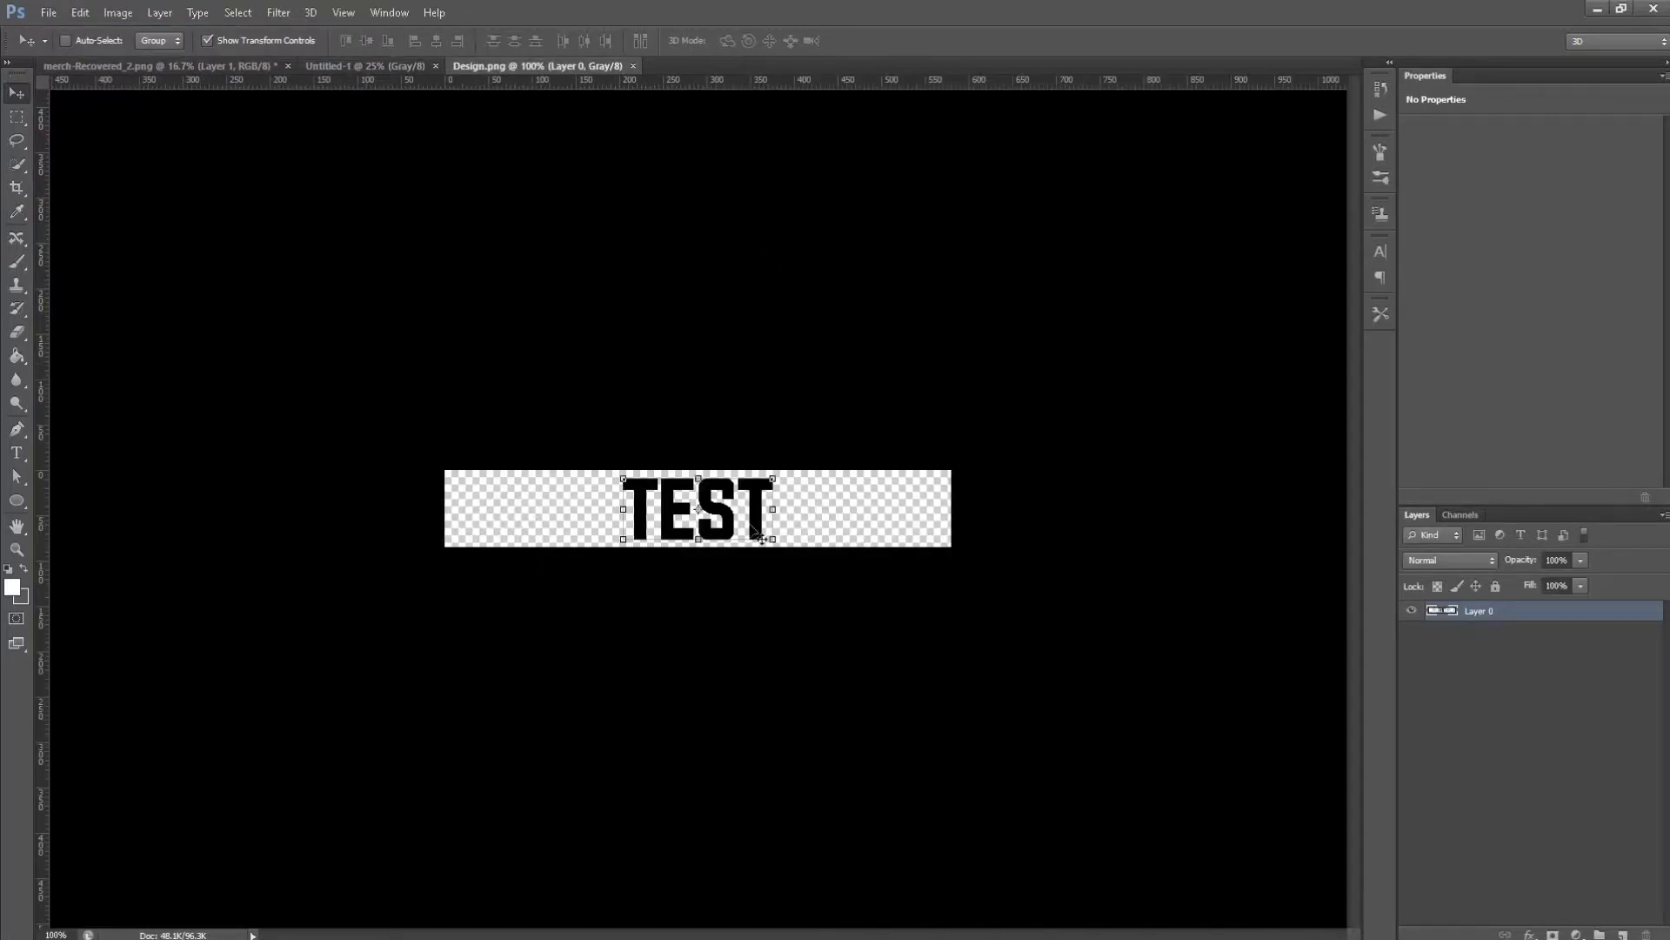
# - Create an action named TEST in the Default Actions set for the PNG design and start recording it
pyautogui.click(1380, 114)
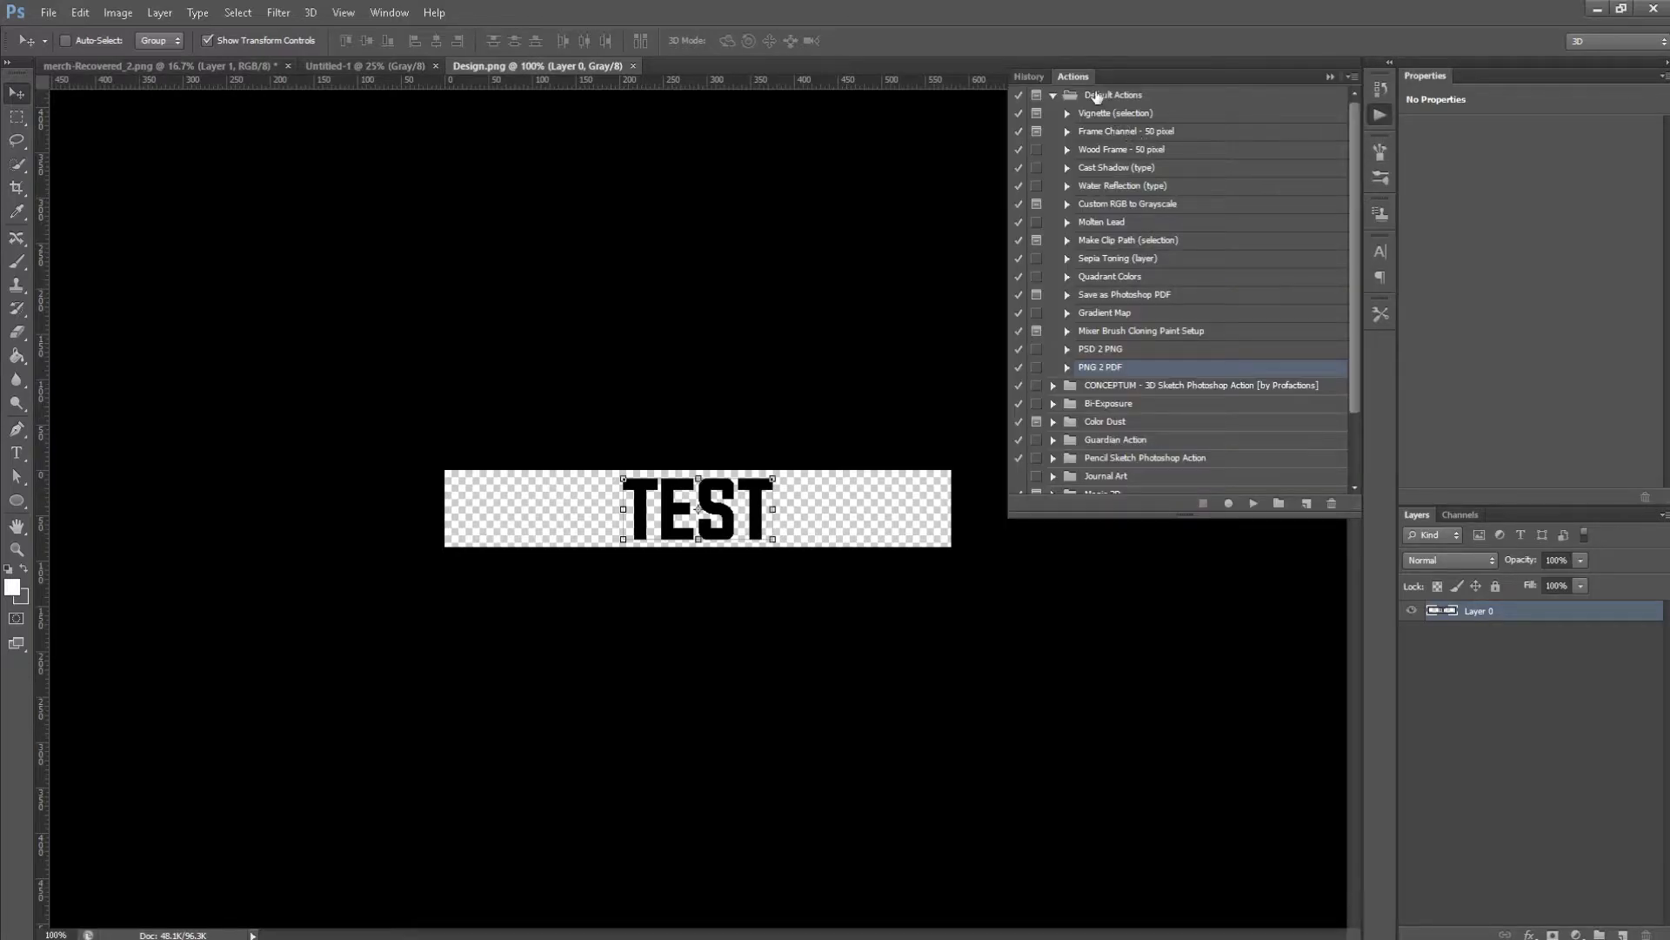
pyautogui.click(1097, 96)
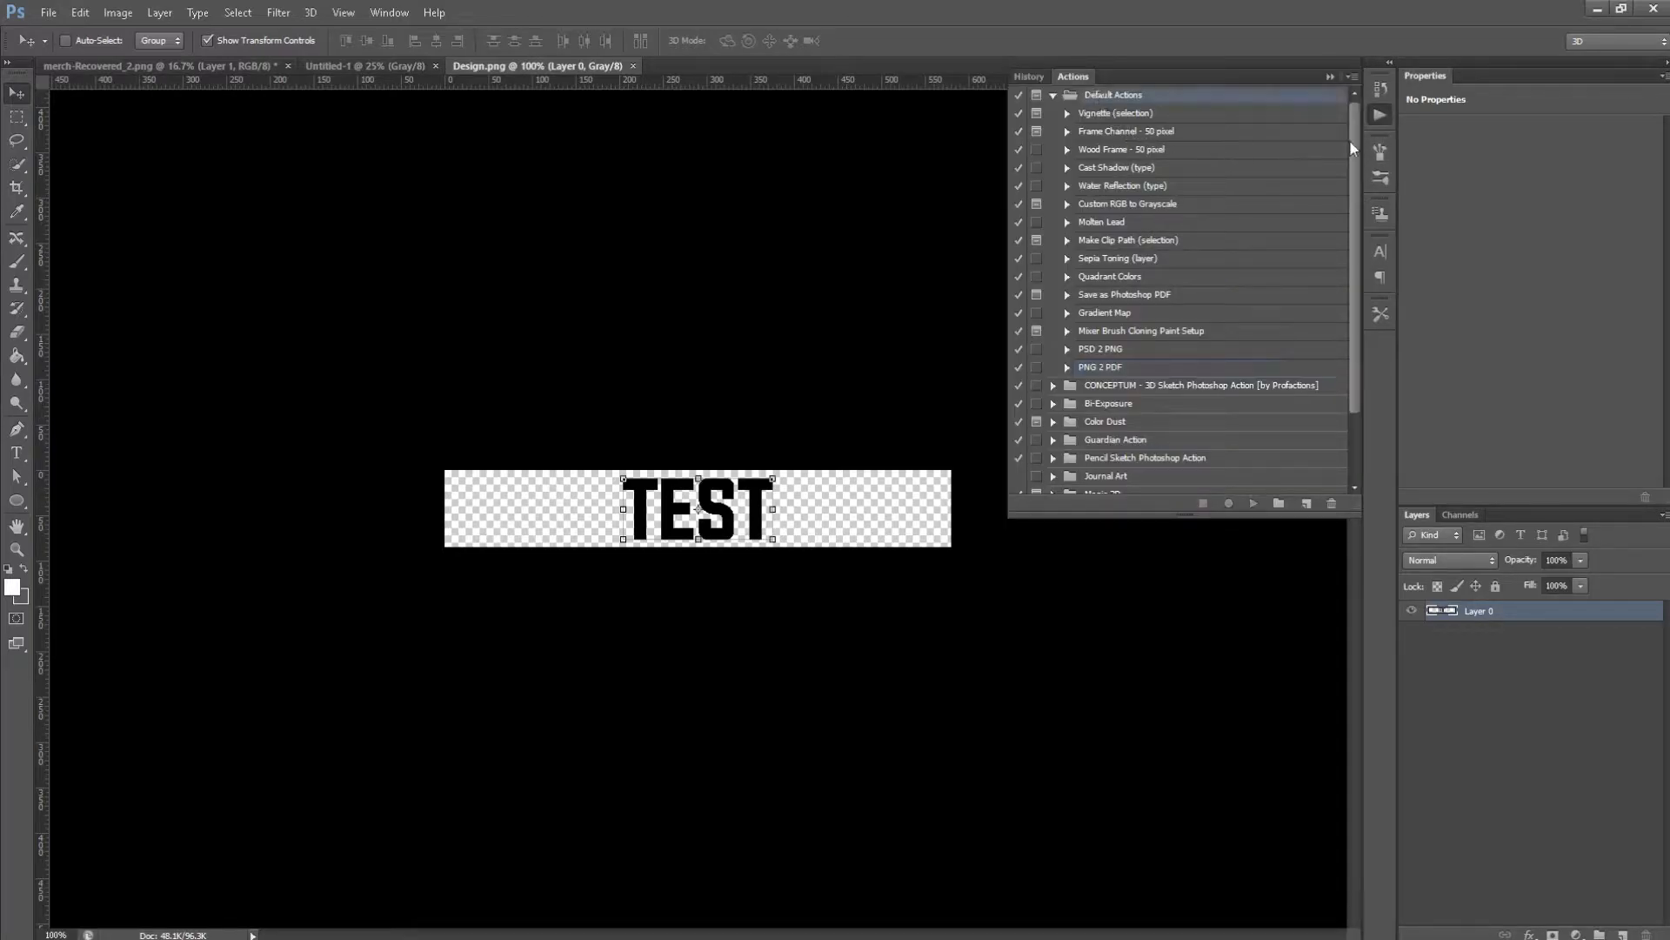
pyautogui.click(1351, 78)
pyautogui.click(1392, 106)
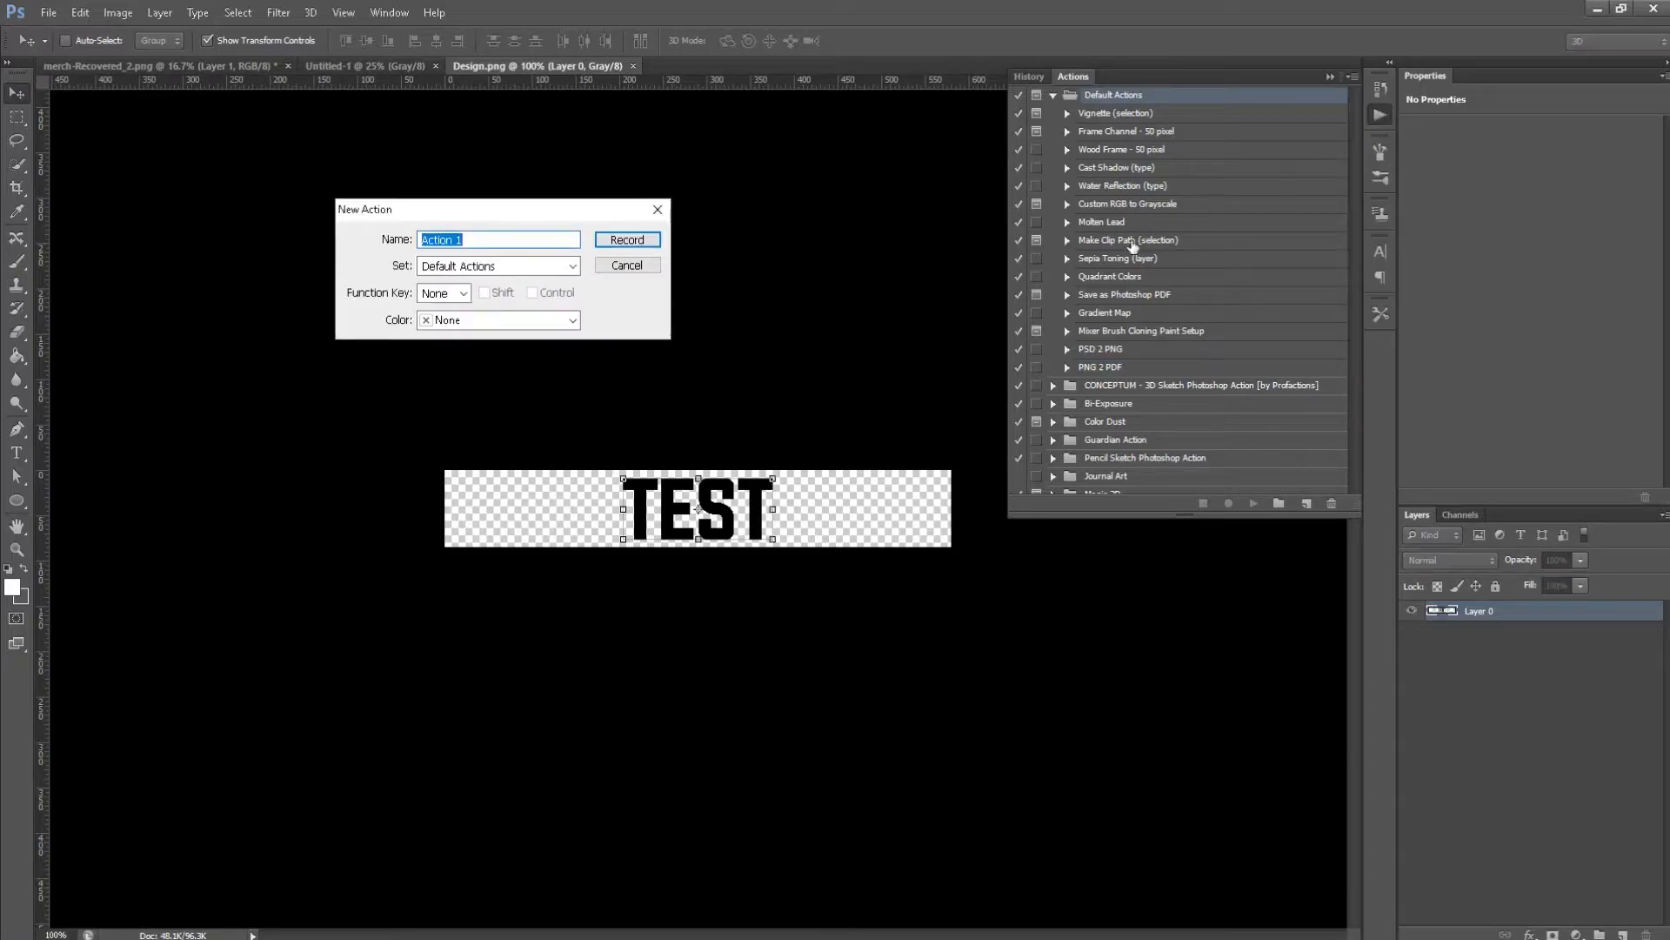
pyautogui.write('T')
pyautogui.click(625, 238)
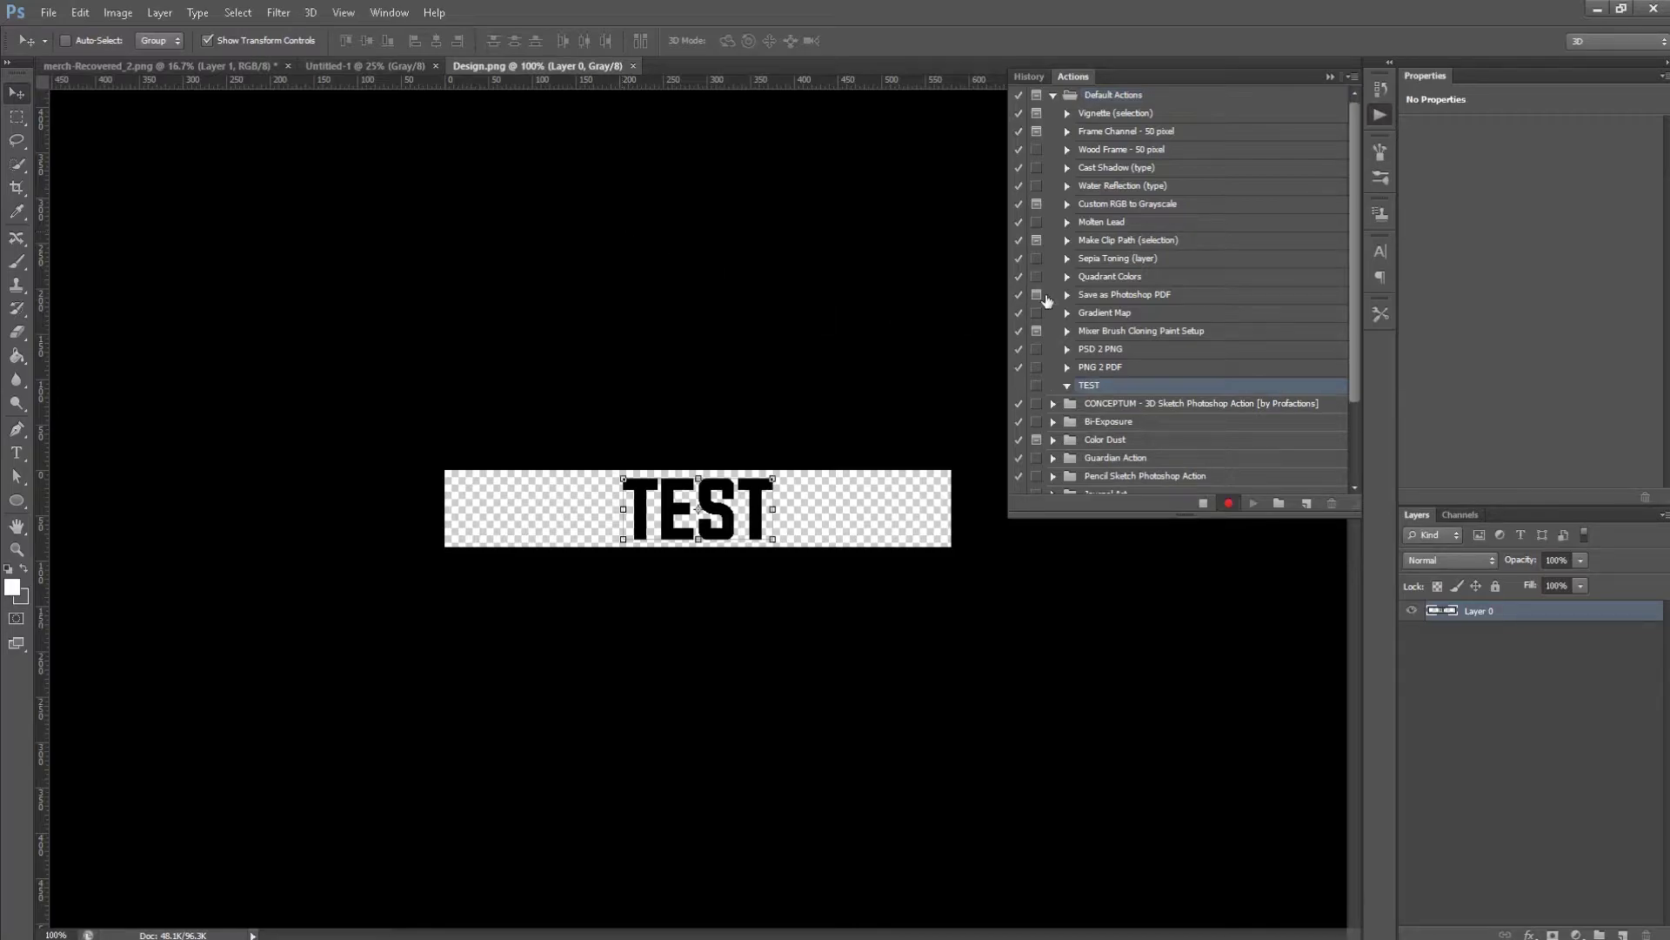
# - Resize the image to 3756 pixels wide by 2775 pixels high without constraining proportions
pyautogui.click(117, 12)
pyautogui.click(135, 142)
pyautogui.write('3756')
pyautogui.click(786, 412)
pyautogui.write('2775')
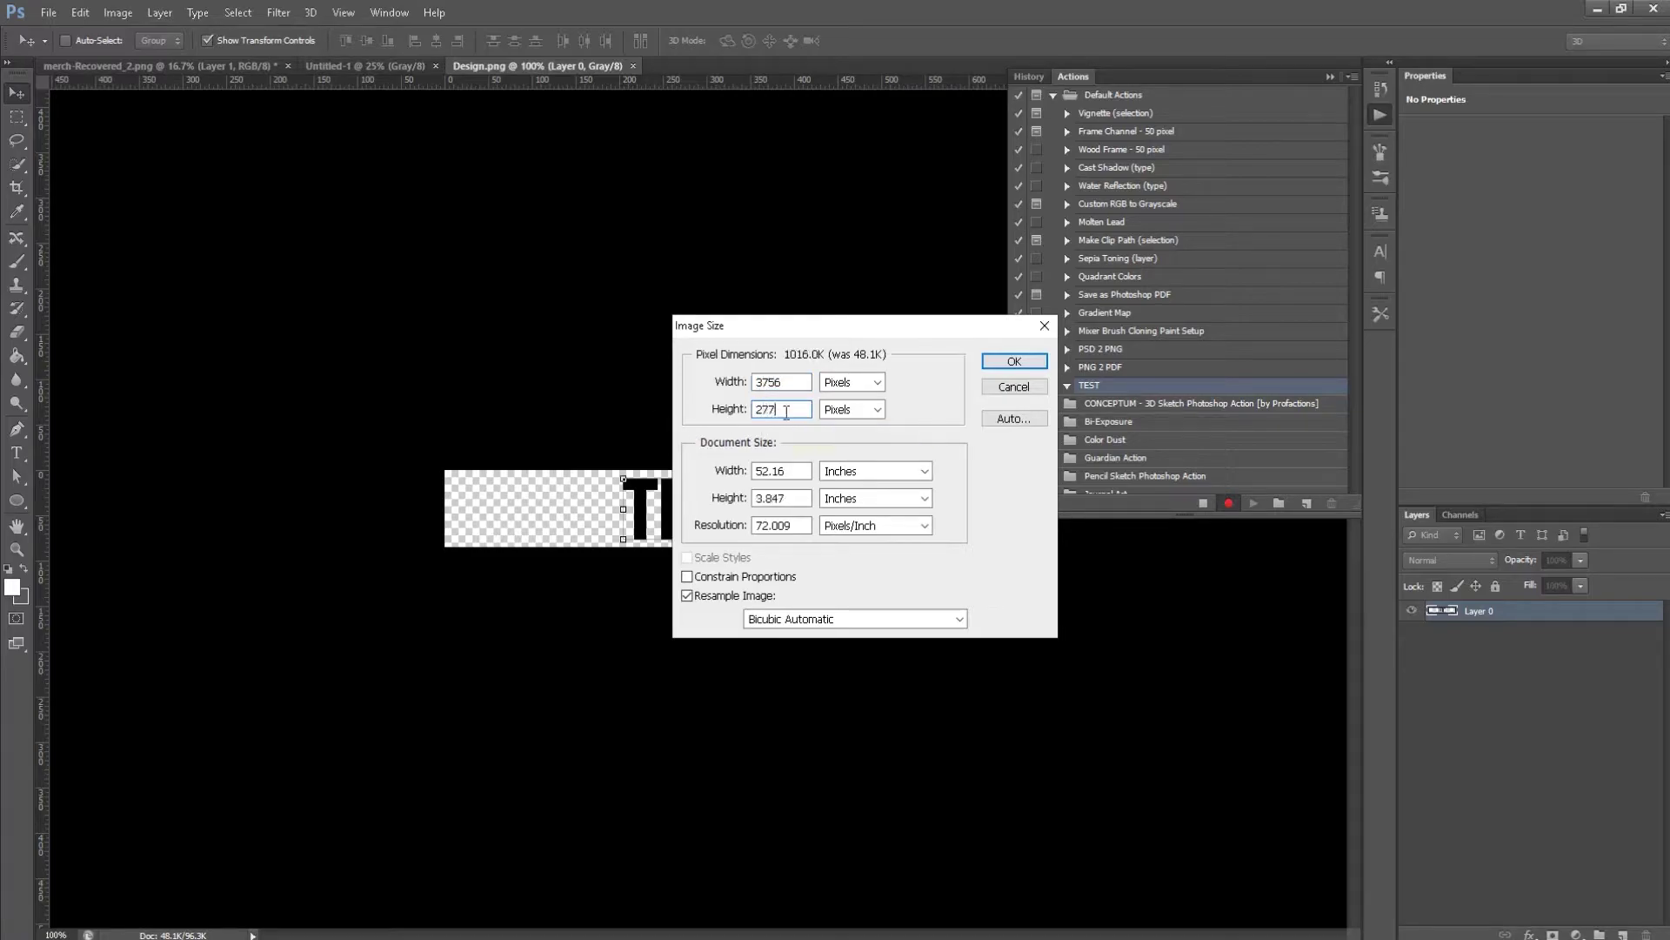
pyautogui.click(991, 365)
# - Move the TEST lettering onto the right half of the canvas, scale it down to about half its height and apply the transform
pyautogui.scroll(-8, 703, 553)
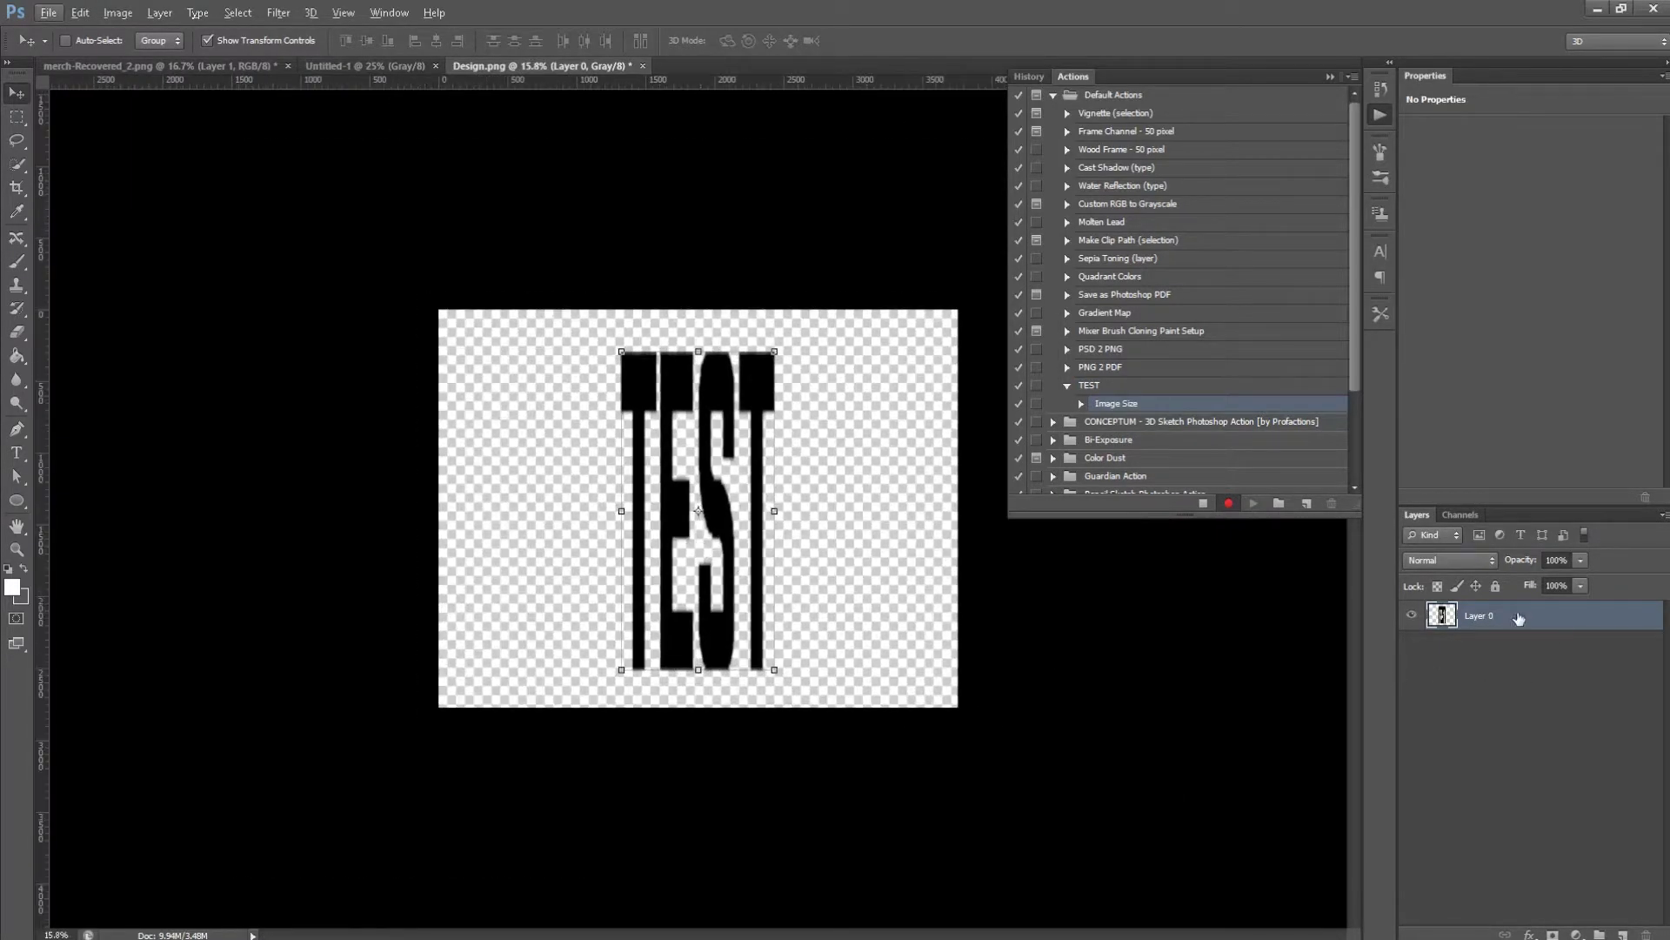
pyautogui.moveTo(681, 553); pyautogui.dragTo(814, 563)
pyautogui.moveTo(908, 359); pyautogui.dragTo(876, 423)
pyautogui.moveTo(882, 520); pyautogui.dragTo(915, 521)
pyautogui.moveTo(916, 425); pyautogui.dragTo(900, 440)
pyautogui.moveTo(852, 538)
pyautogui.mouseDown()
pyautogui.moveTo(876, 530)
pyautogui.moveTo(873, 564)
pyautogui.mouseUp()
pyautogui.click(877, 40)
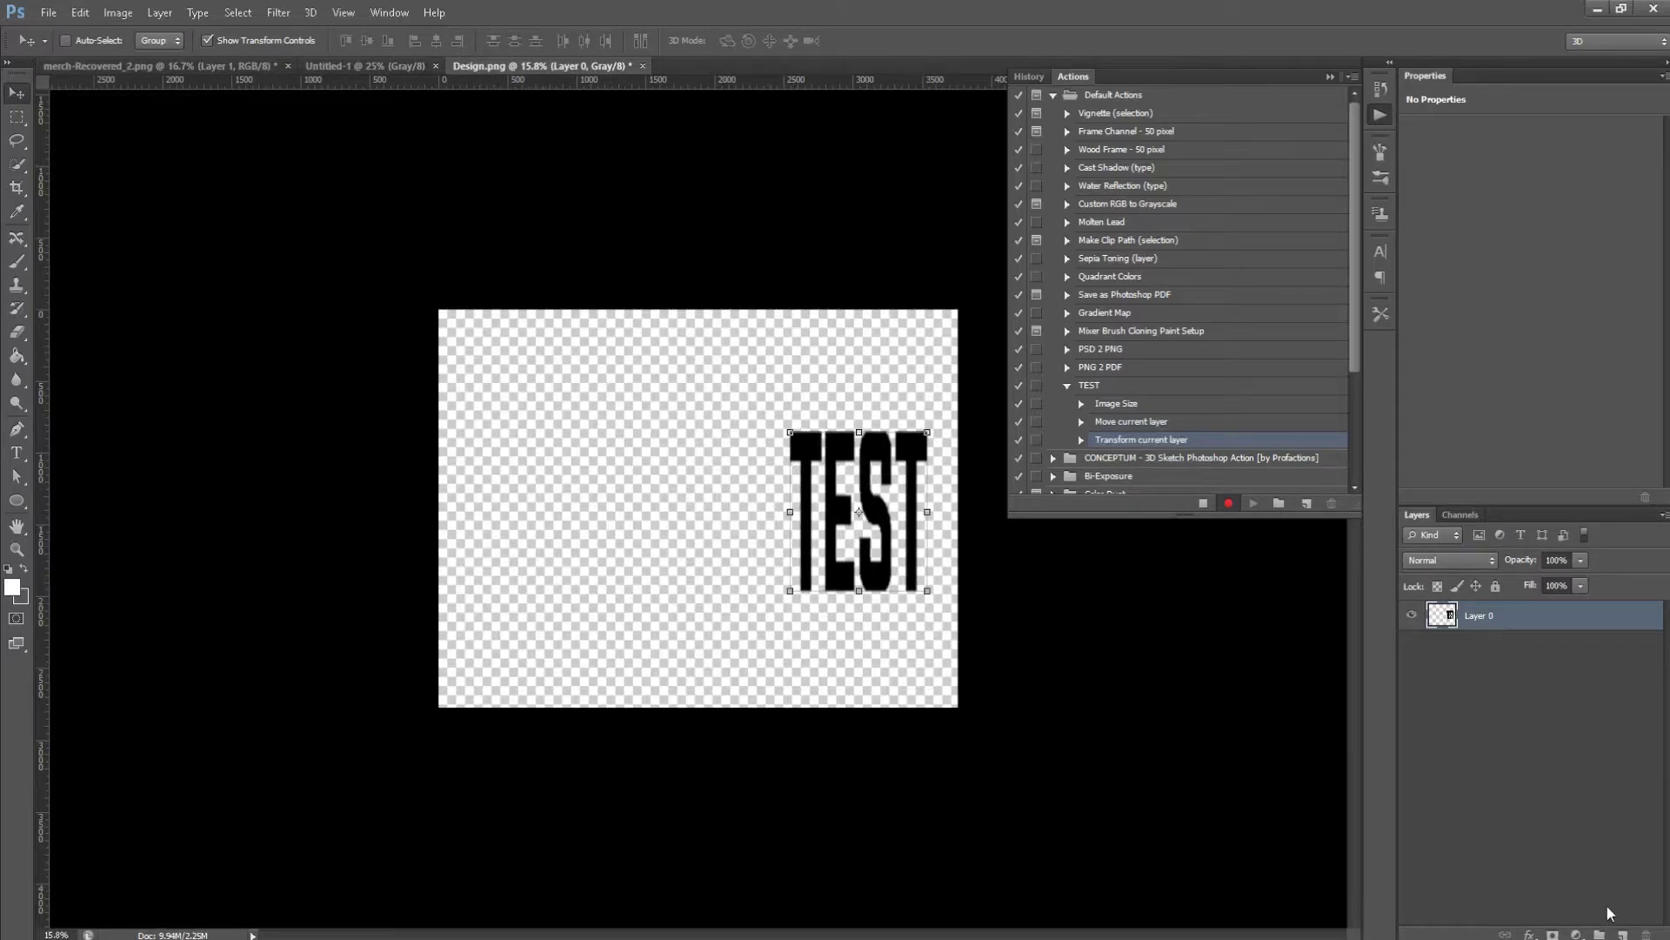
# - Add a new layer, fill it with white, and place it beneath the TEST lettering layer
pyautogui.click(1625, 934)
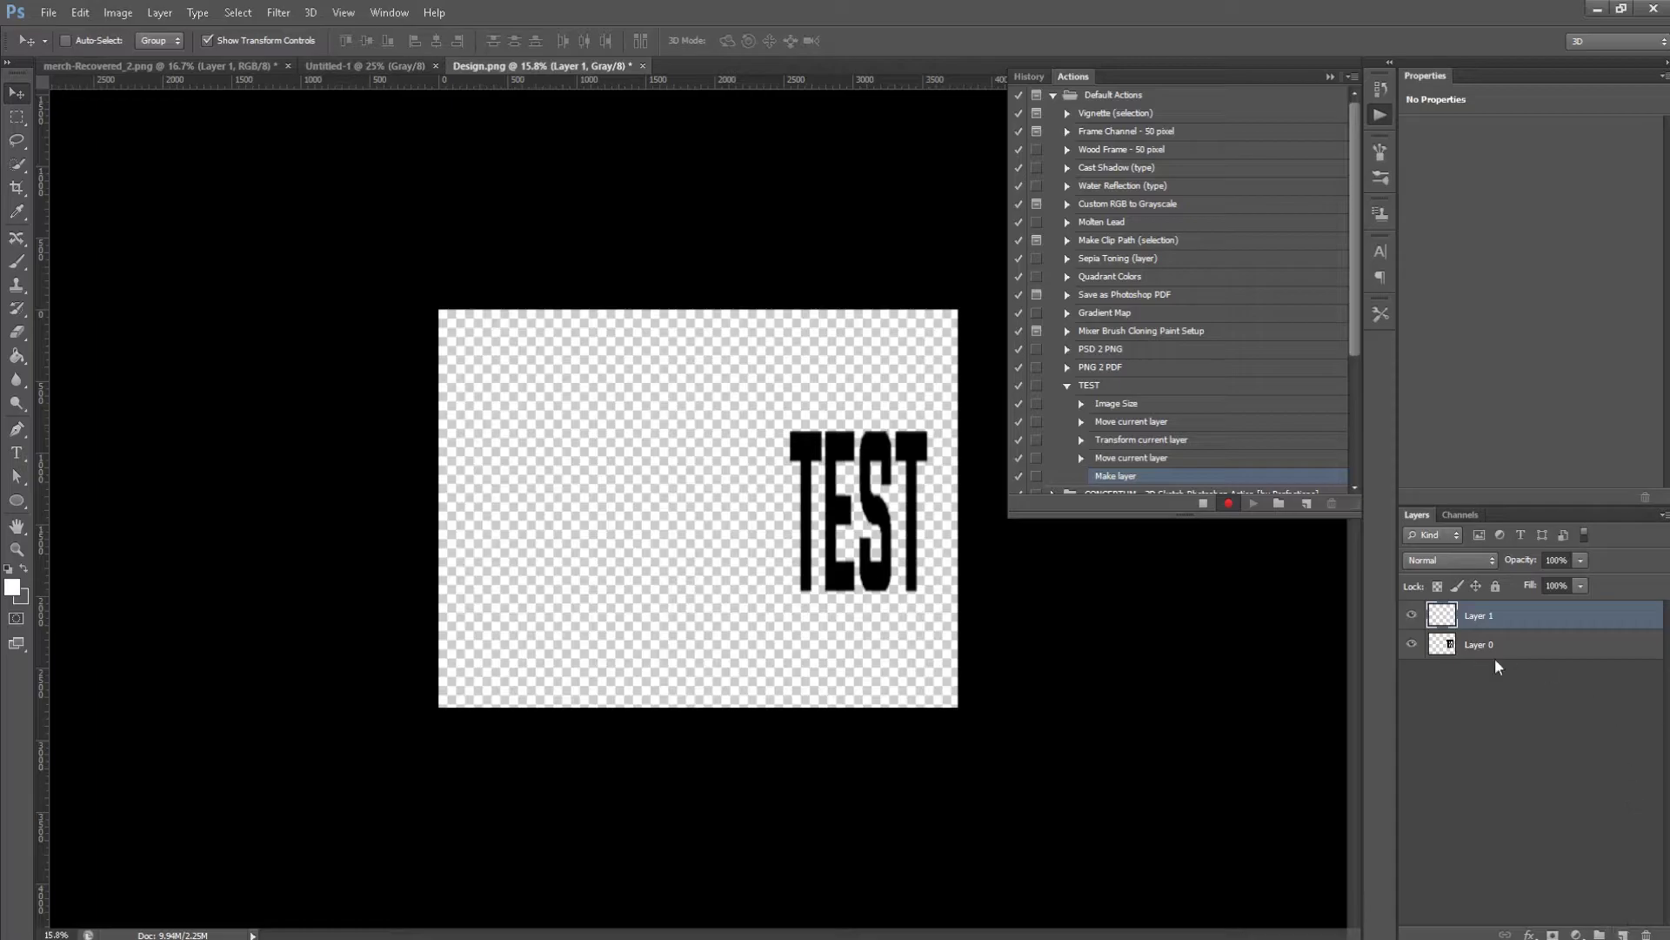
pyautogui.click(16, 357)
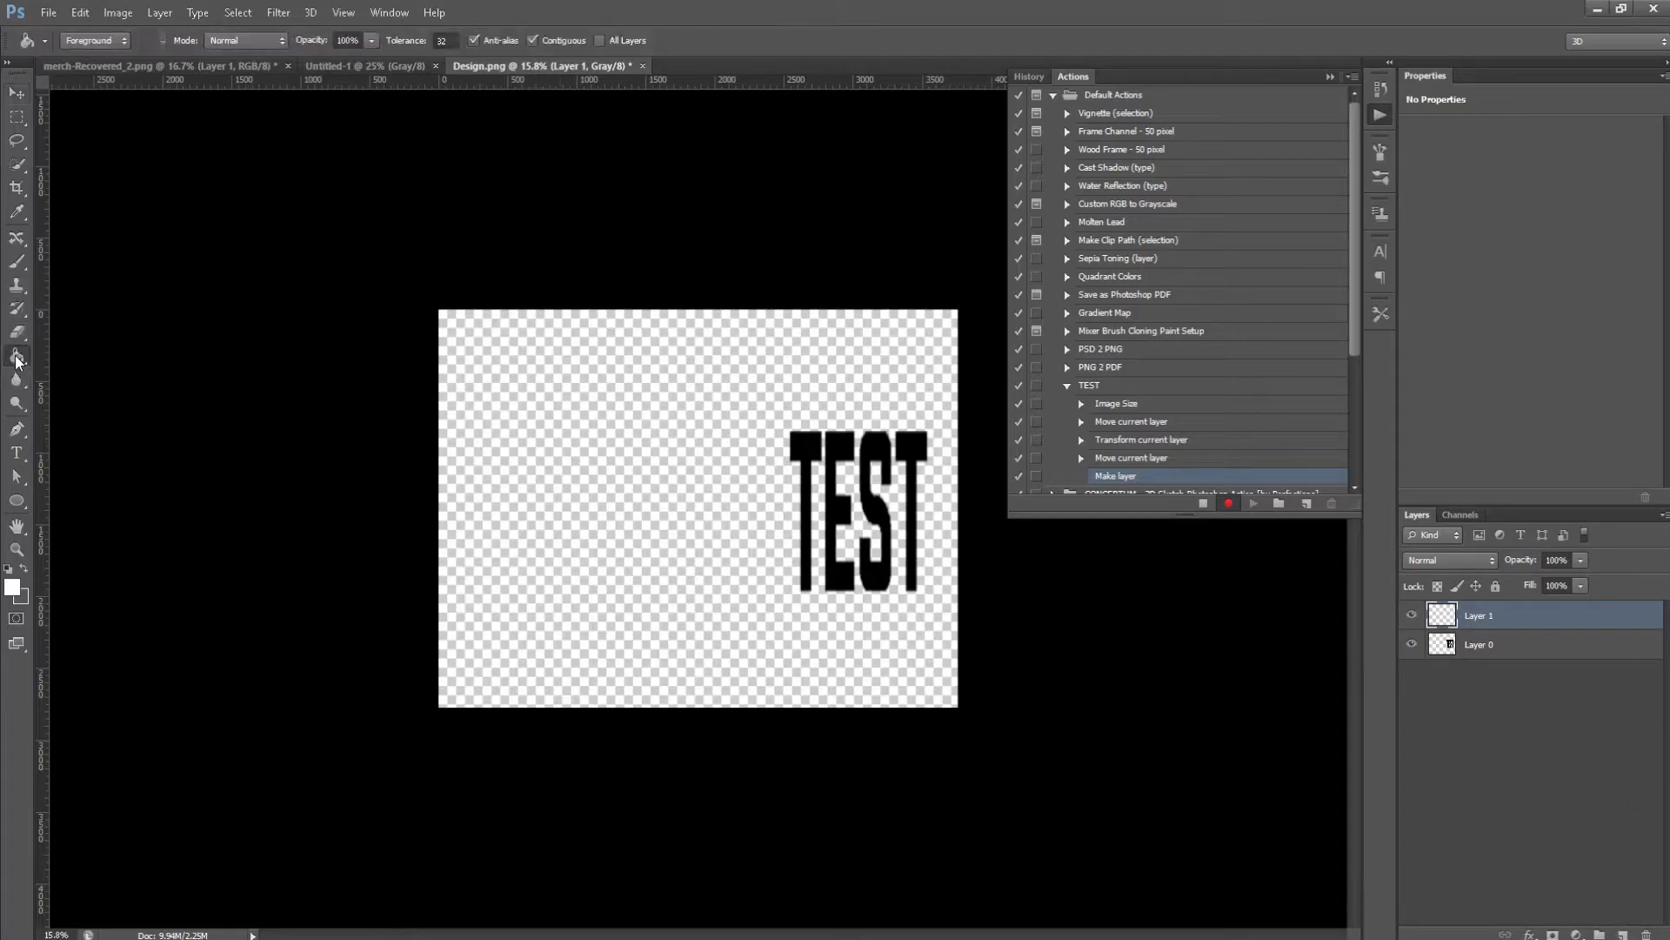
pyautogui.click(667, 500)
pyautogui.moveTo(1535, 620); pyautogui.dragTo(1528, 664)
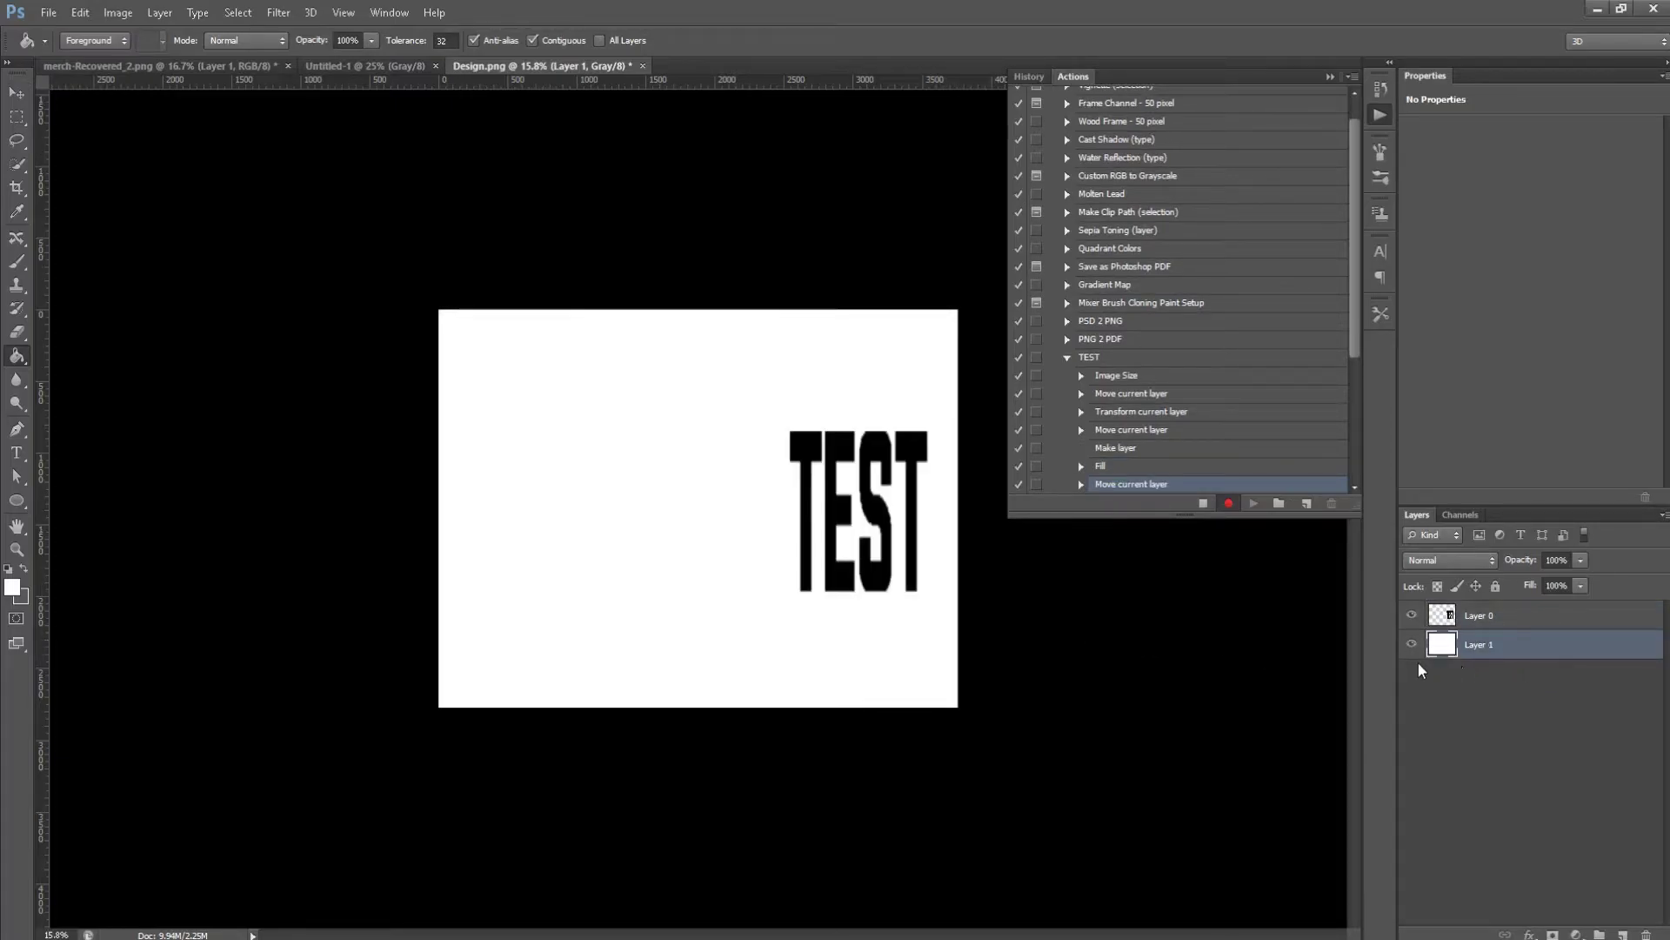
# - Save the cover as Design.pdf in Photoshop PDF format with the existing PDF options
pyautogui.click(47, 12)
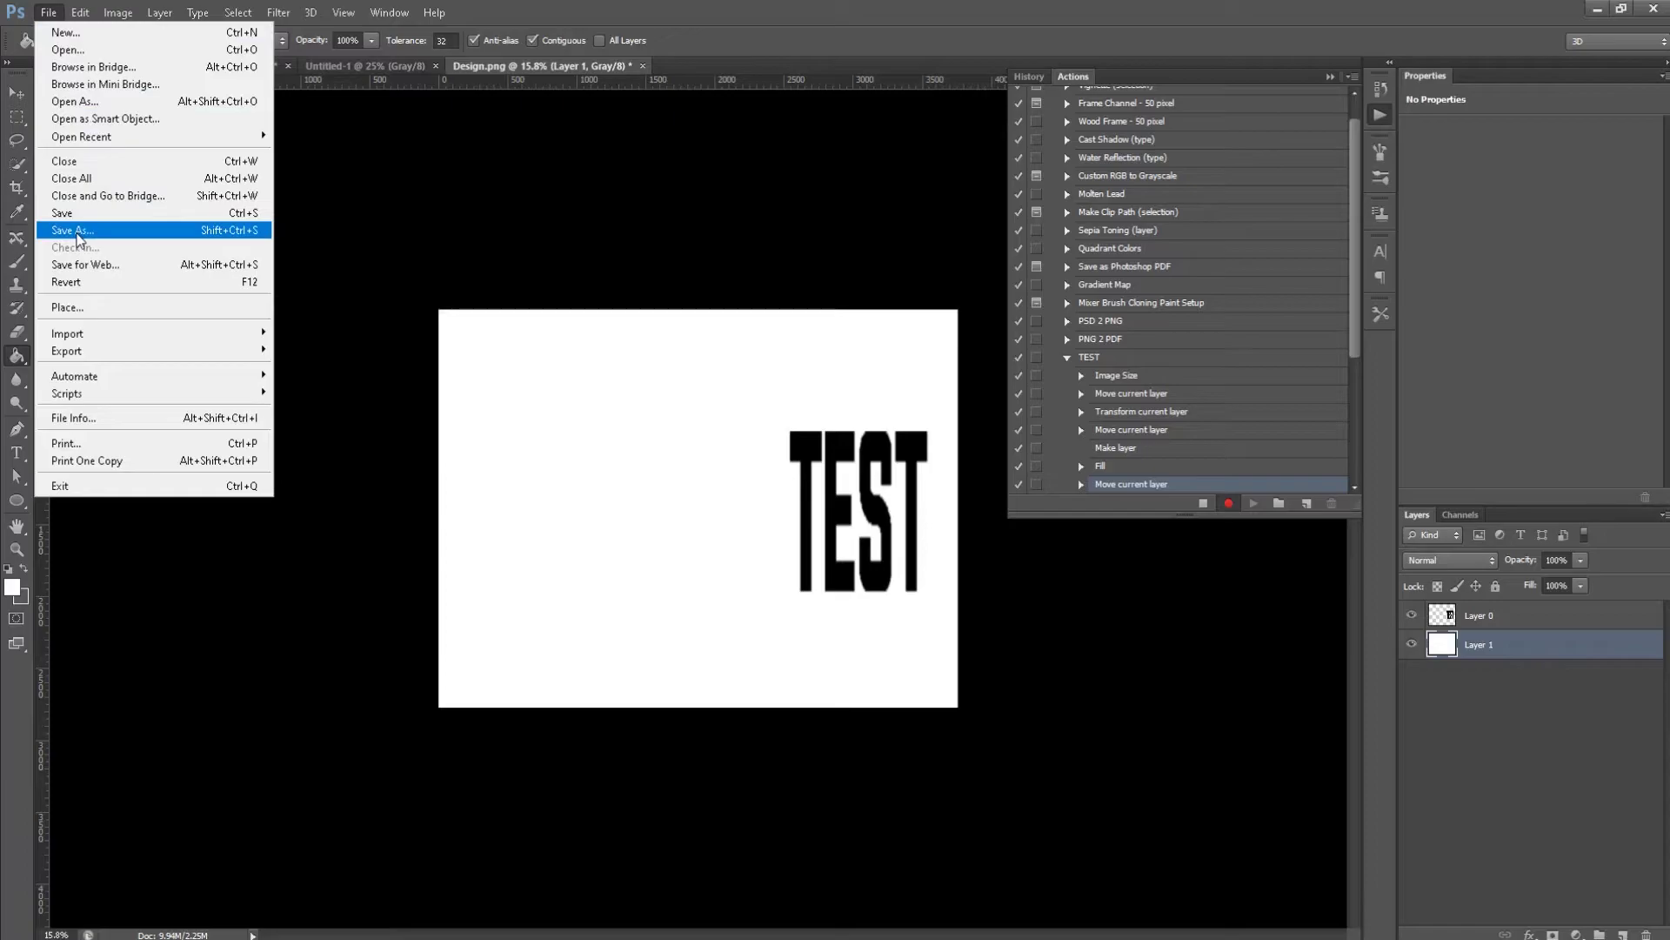
pyautogui.click(76, 233)
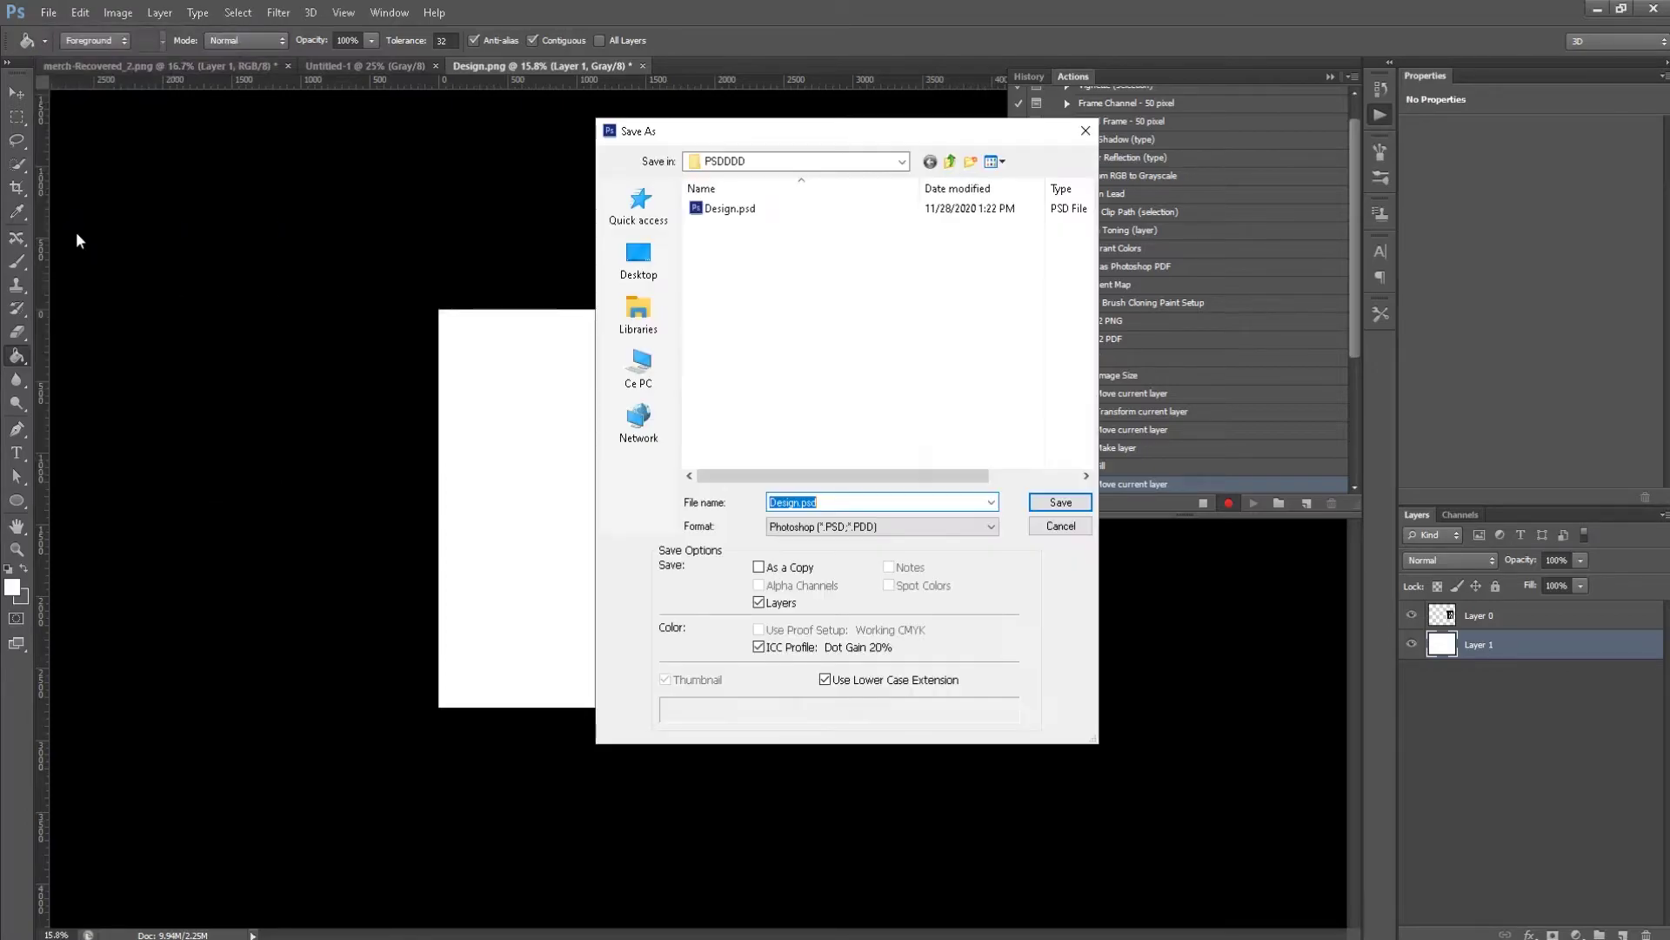
pyautogui.click(829, 532)
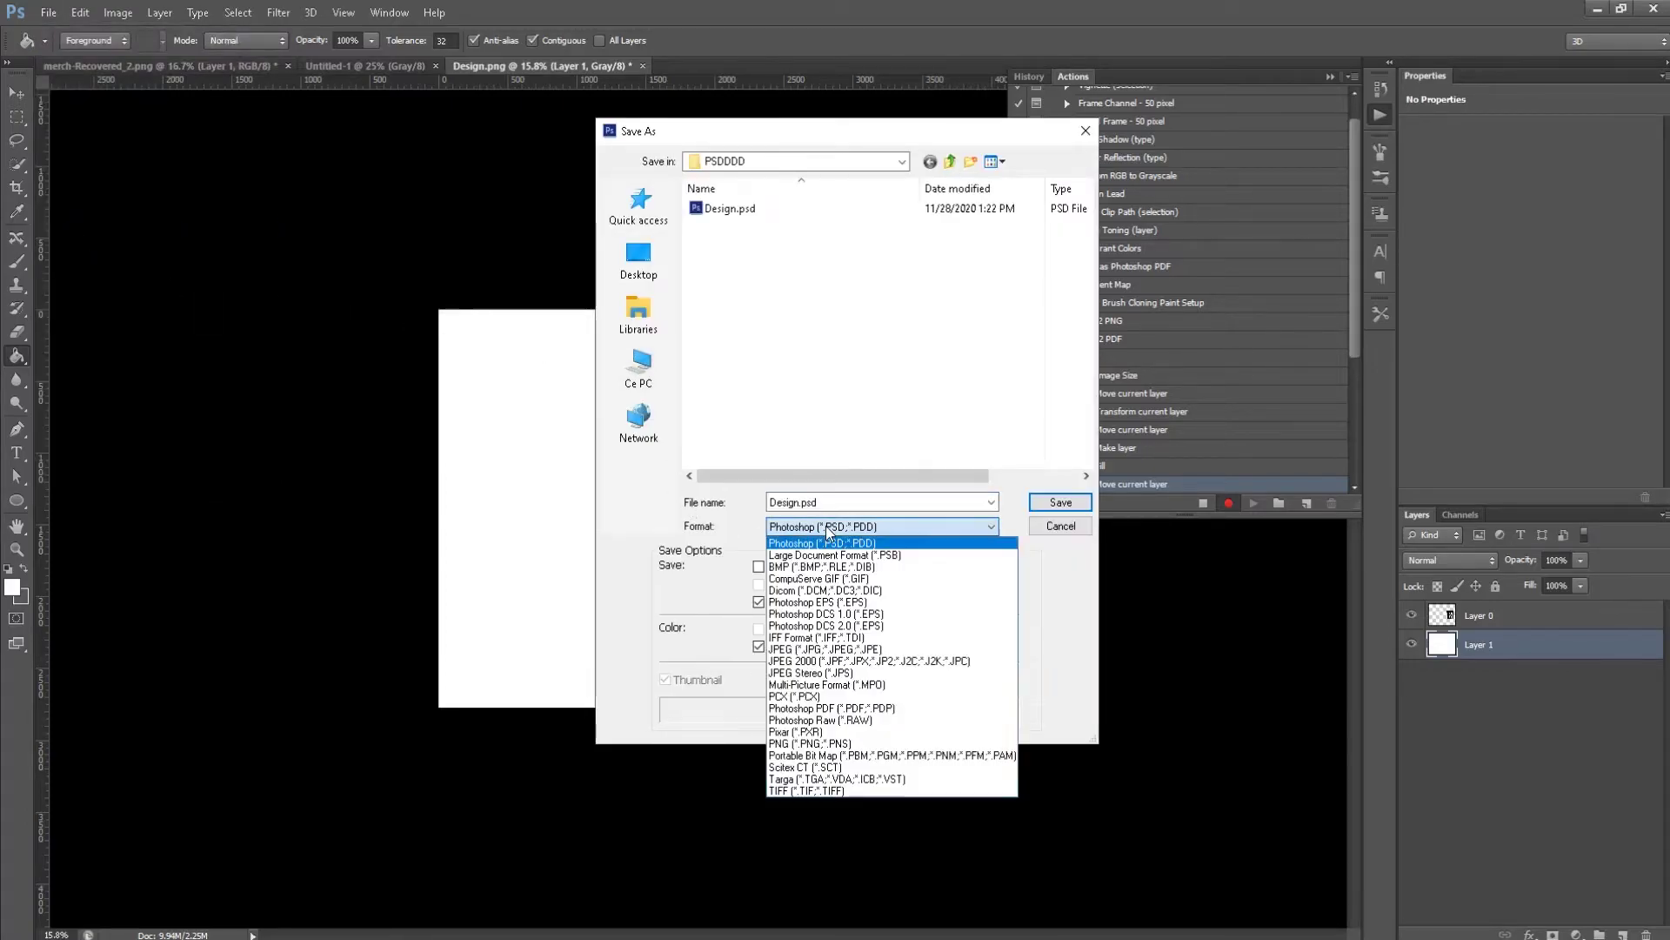
pyautogui.click(833, 709)
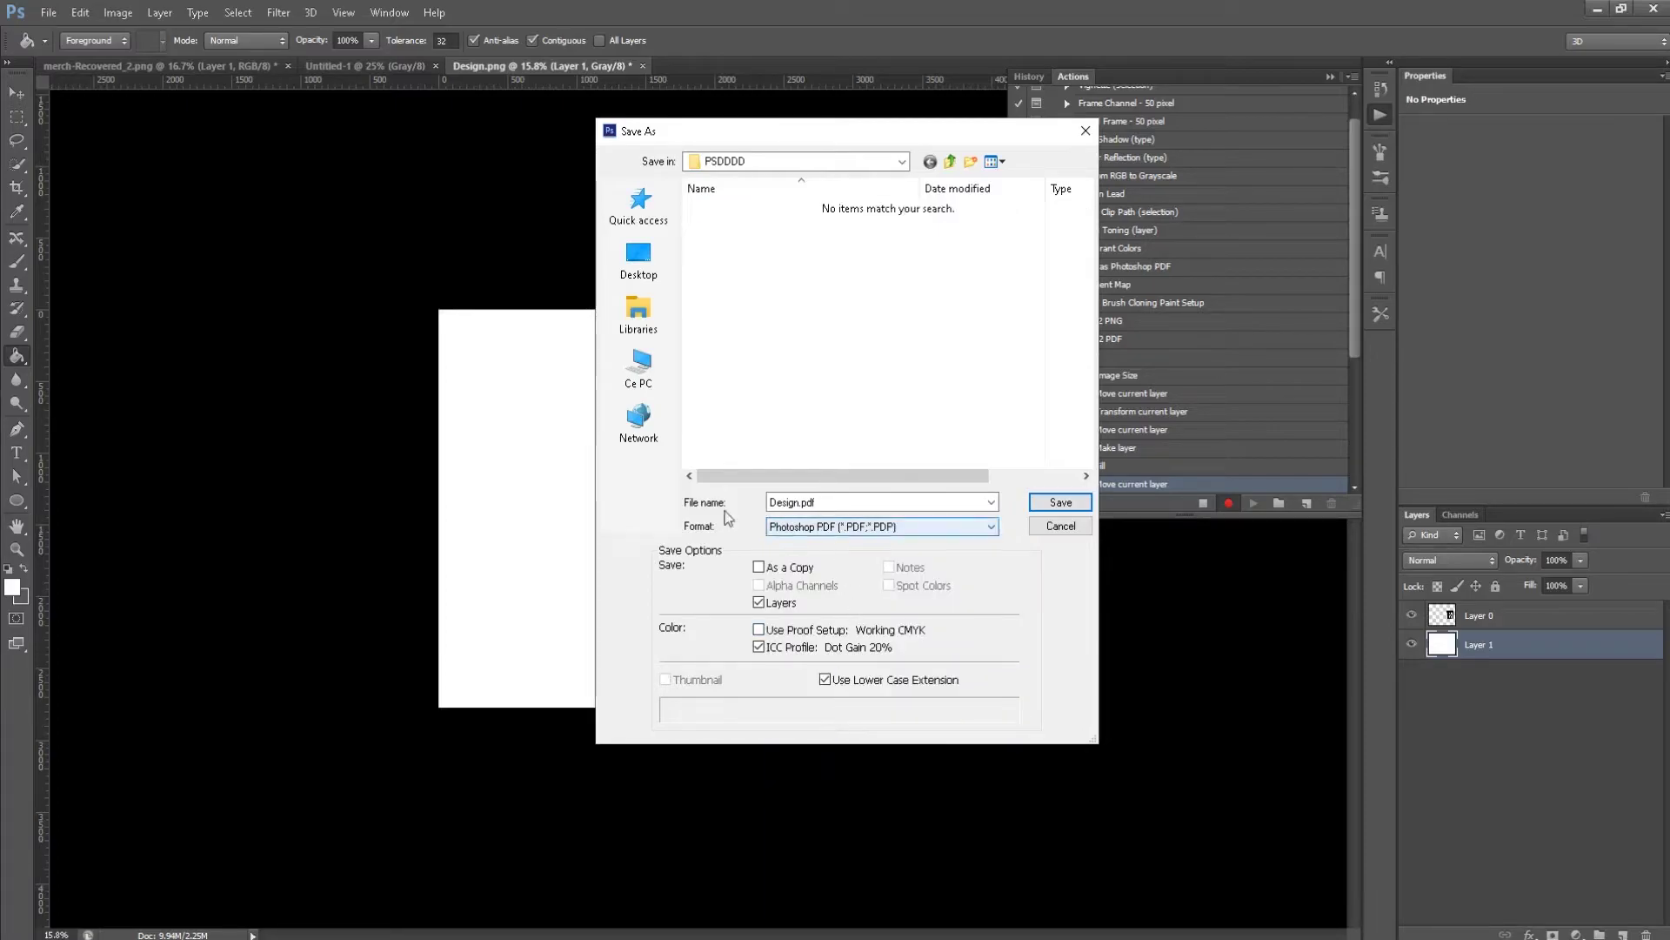
pyautogui.click(1045, 509)
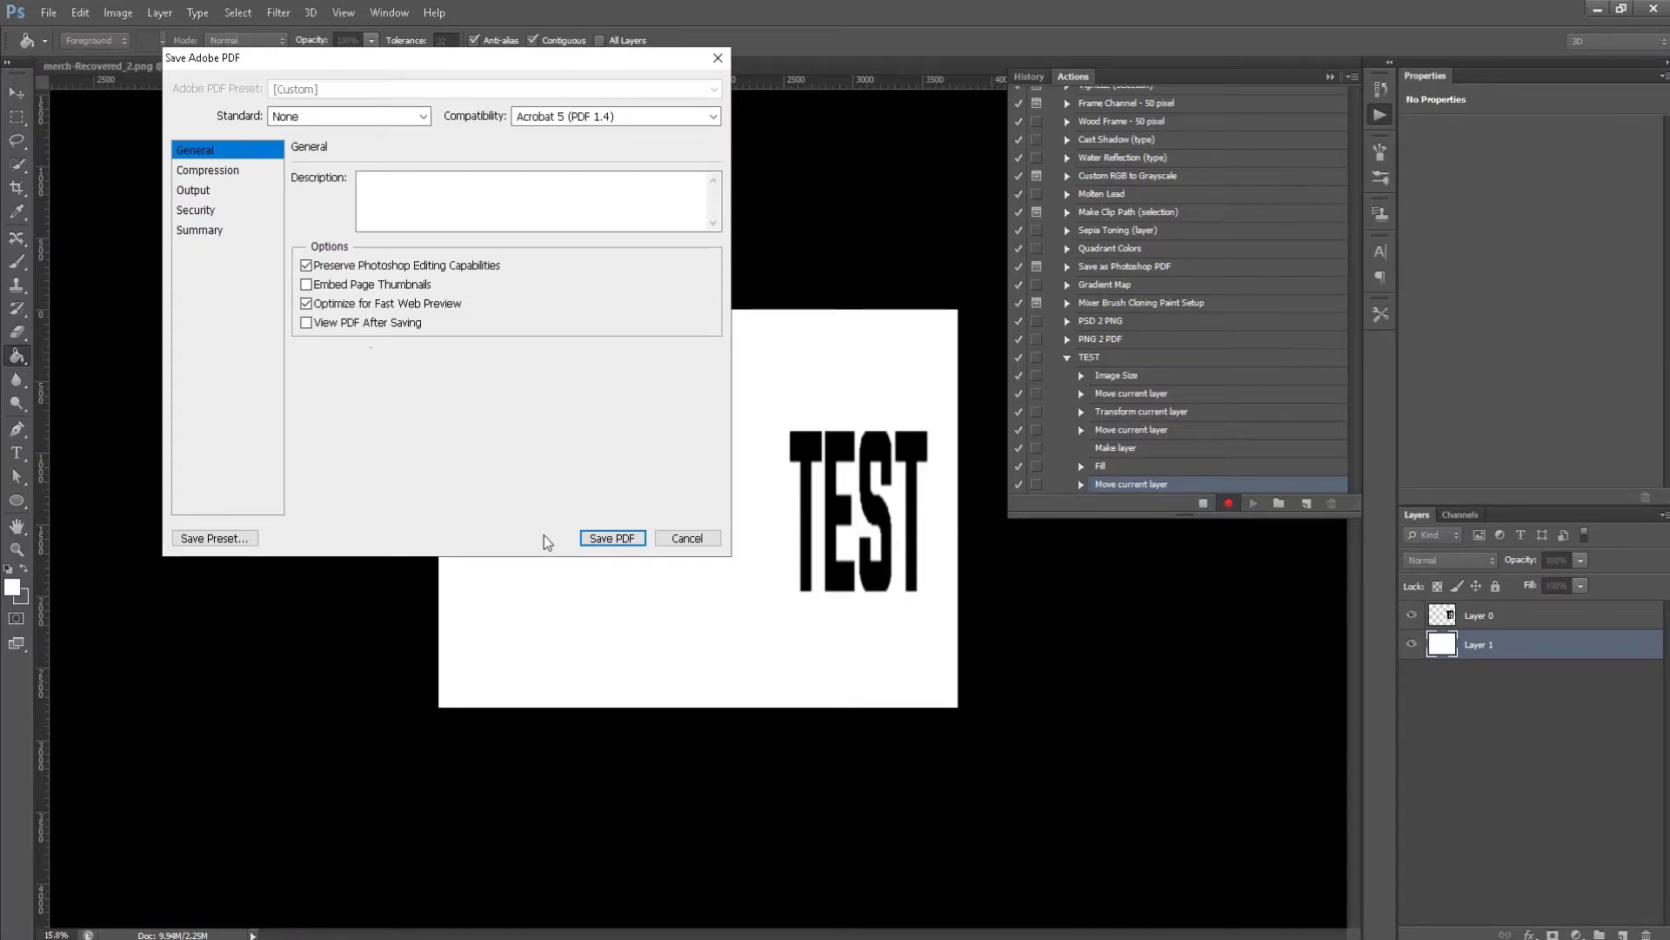
pyautogui.click(625, 538)
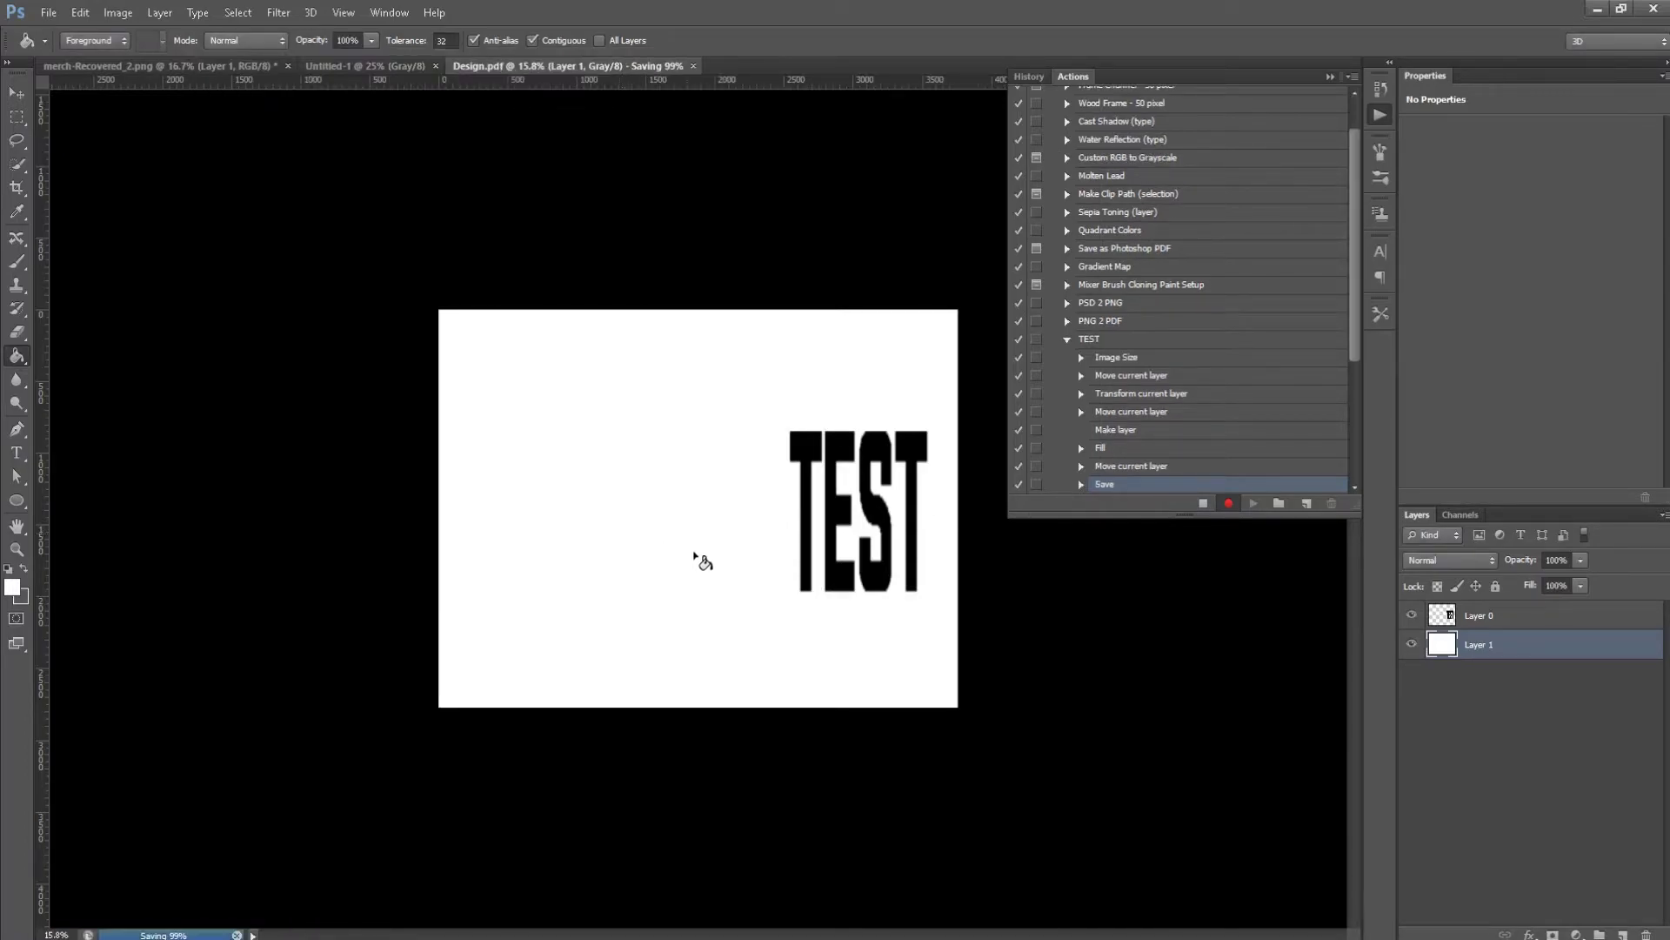
# - Close the Design.pdf document and stop recording the TEST action
pyautogui.click(50, 14)
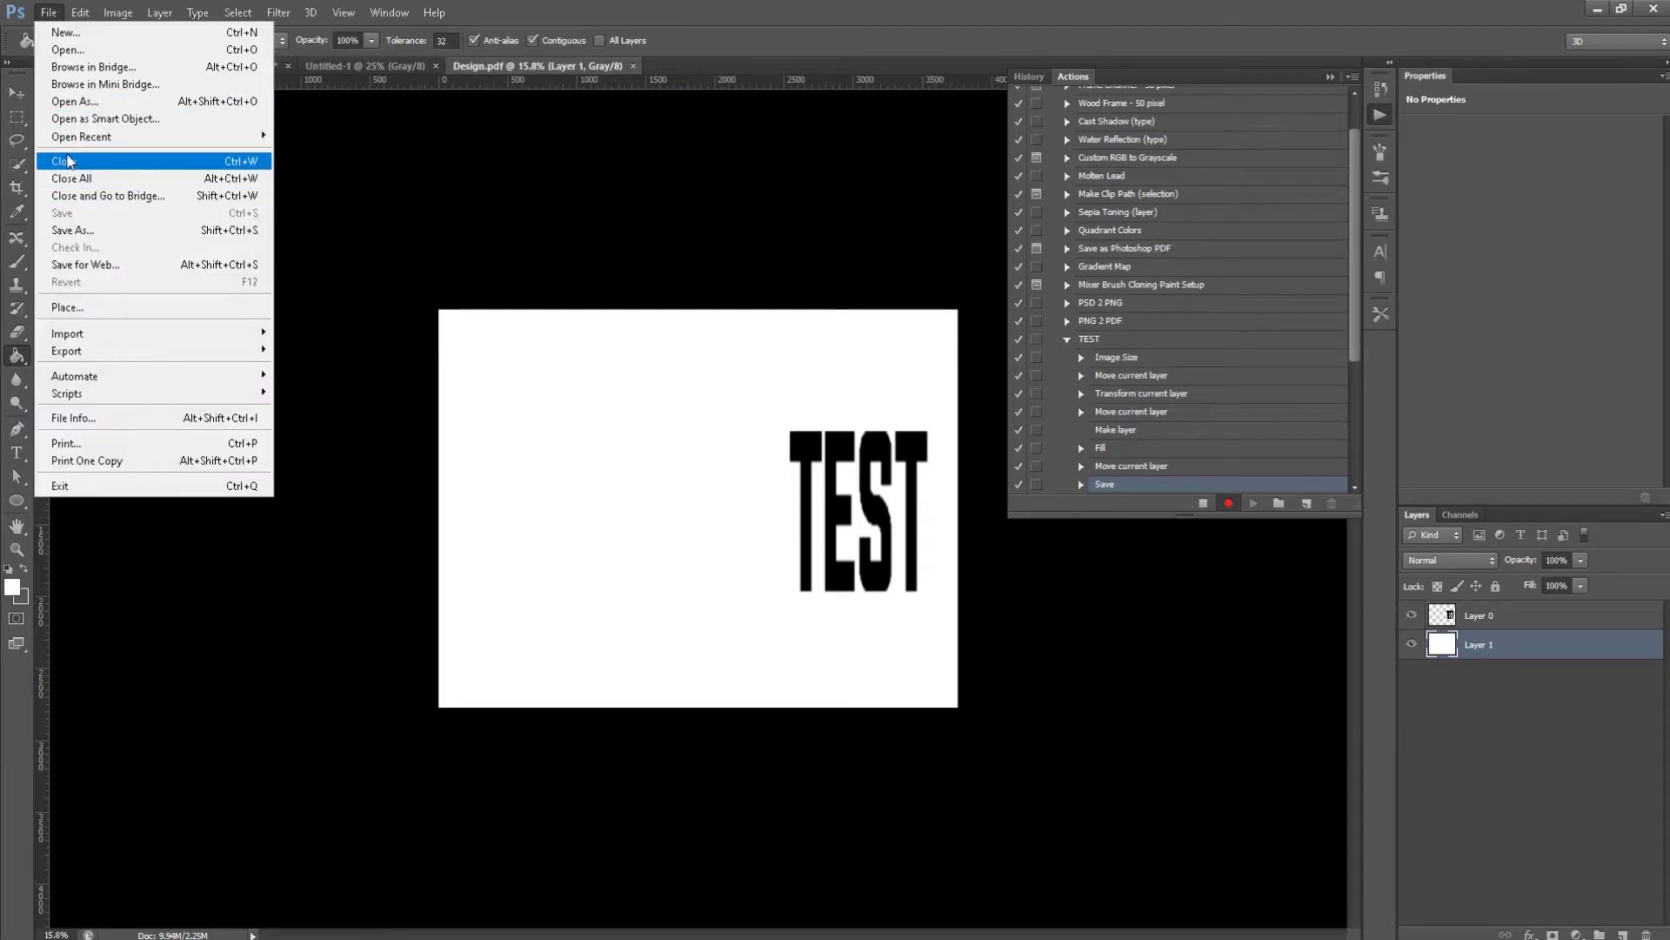
pyautogui.click(104, 164)
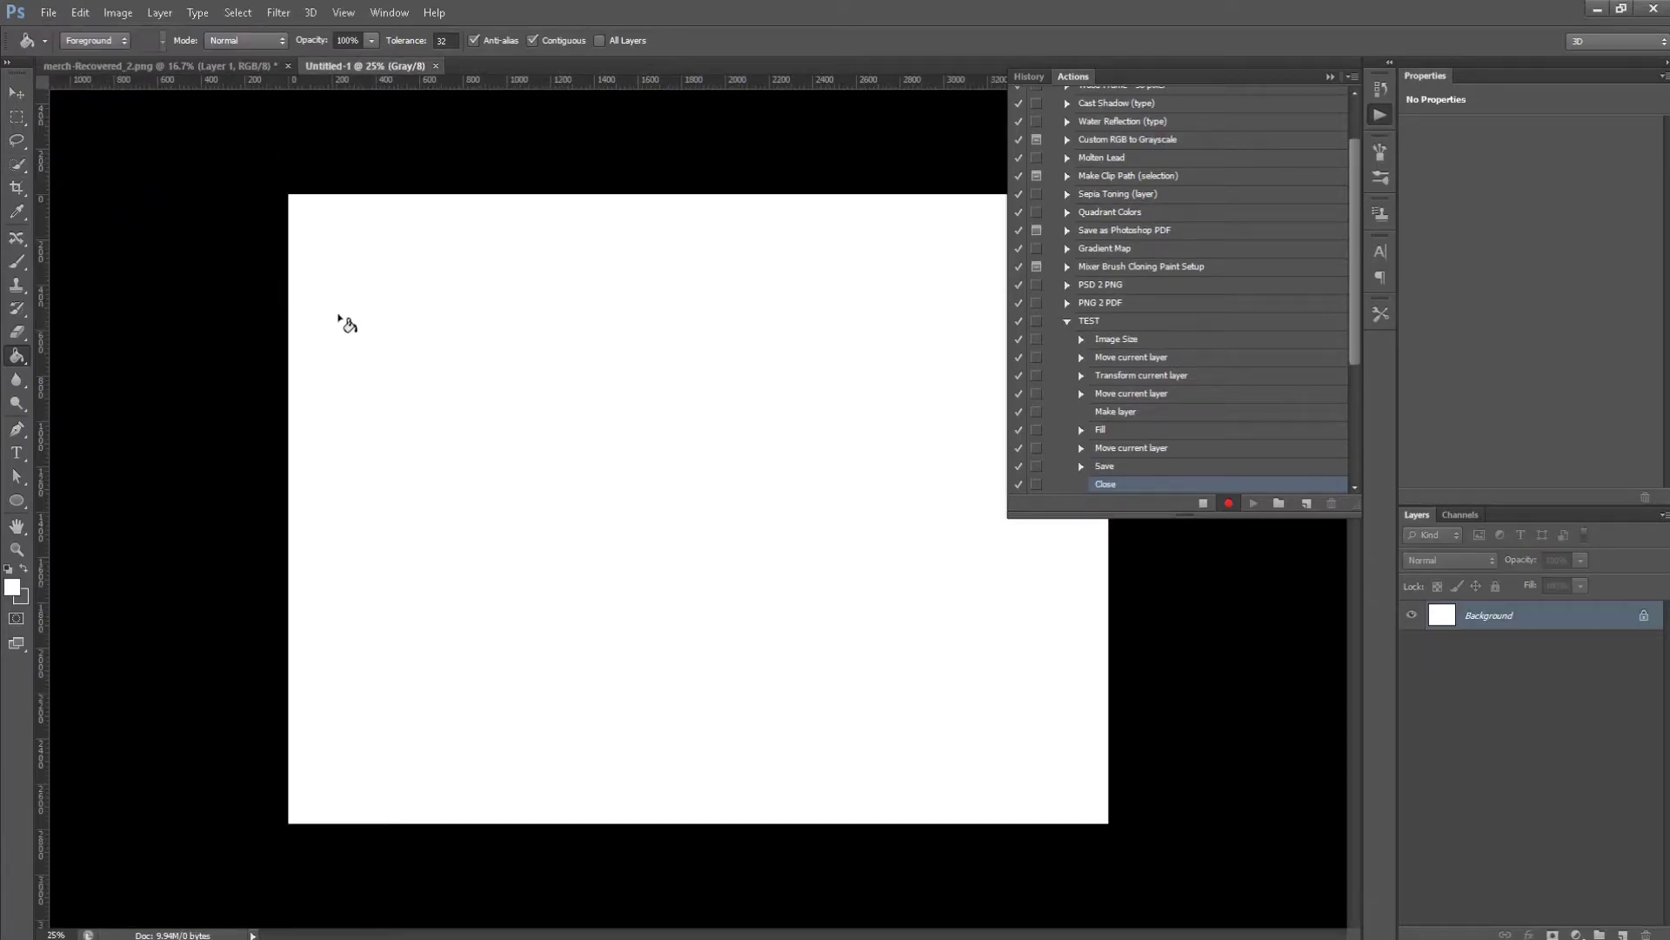
pyautogui.click(1203, 504)
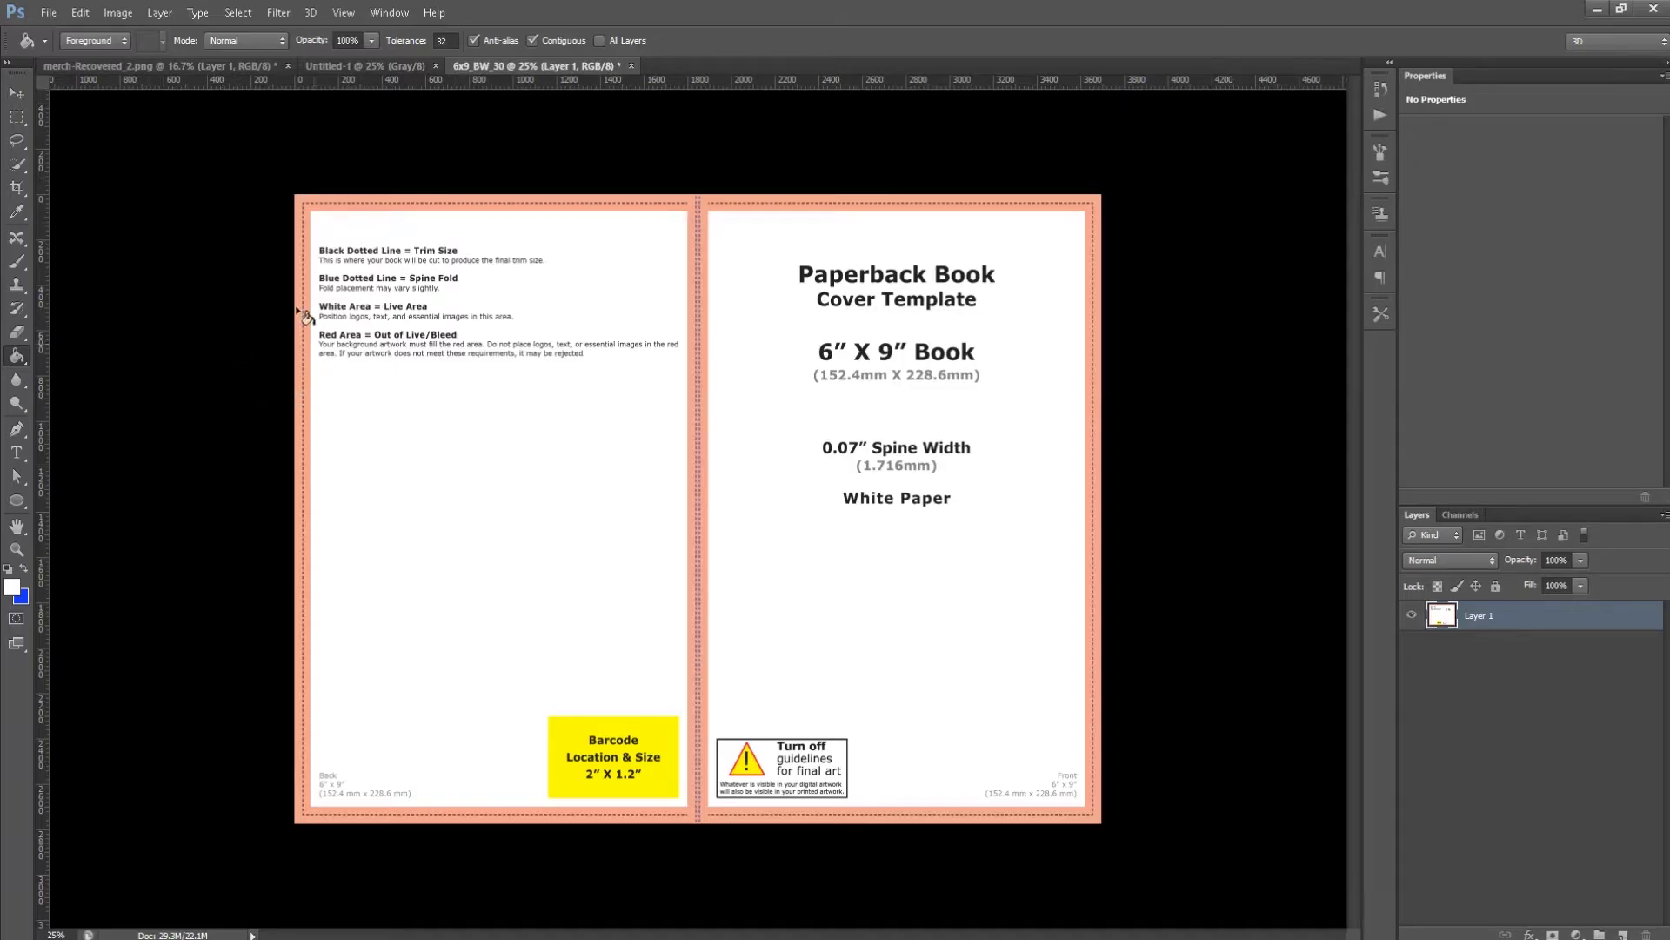
# - Activate the Move tool and close the 6x9_BW_30 paperback cover template
pyautogui.click(19, 88)
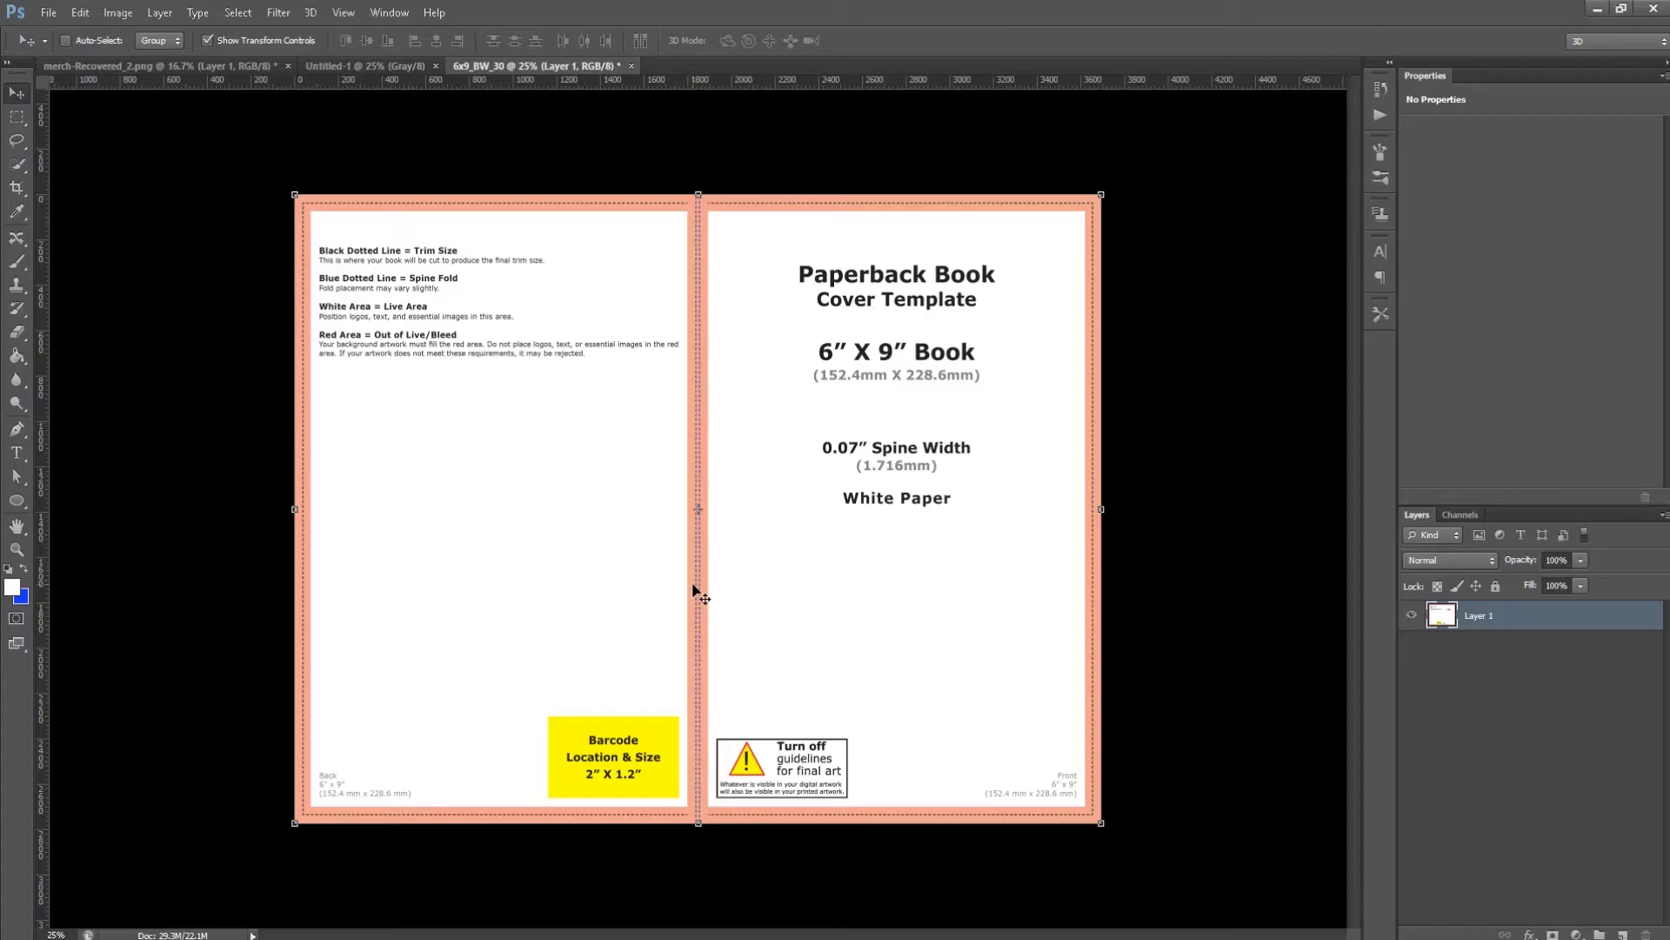
pyautogui.hotkey('ctrl', 'w')
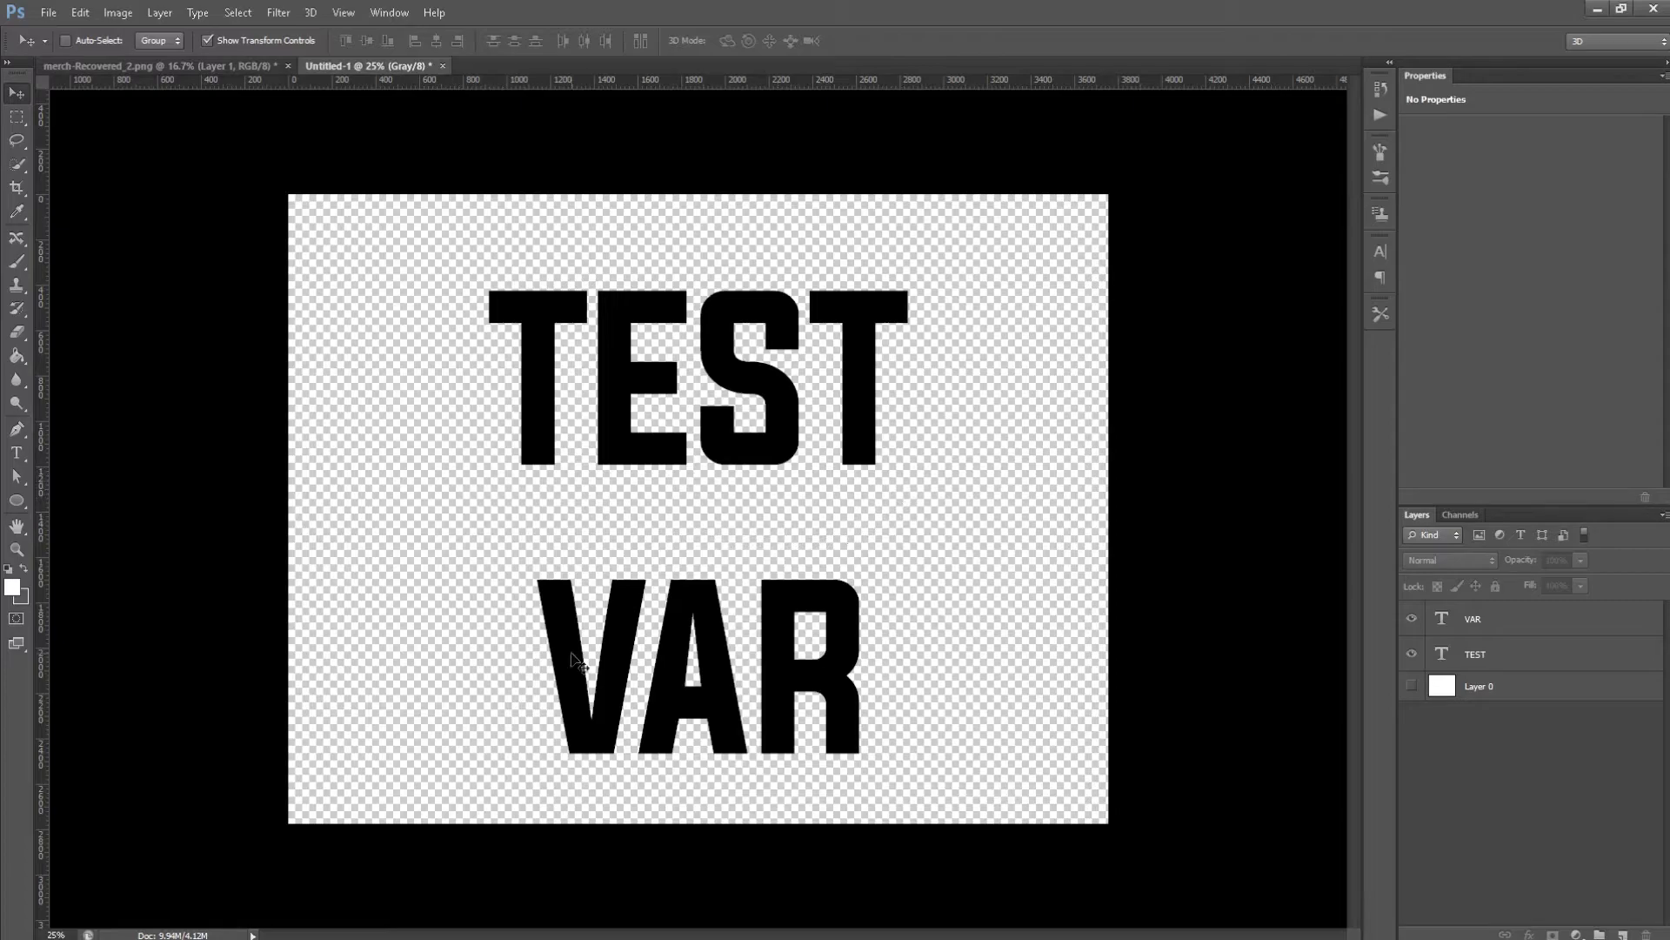
# - Define a text replacement variable named VAR for the VAR layer, matching the spreadsheet's column header
pyautogui.click(118, 13)
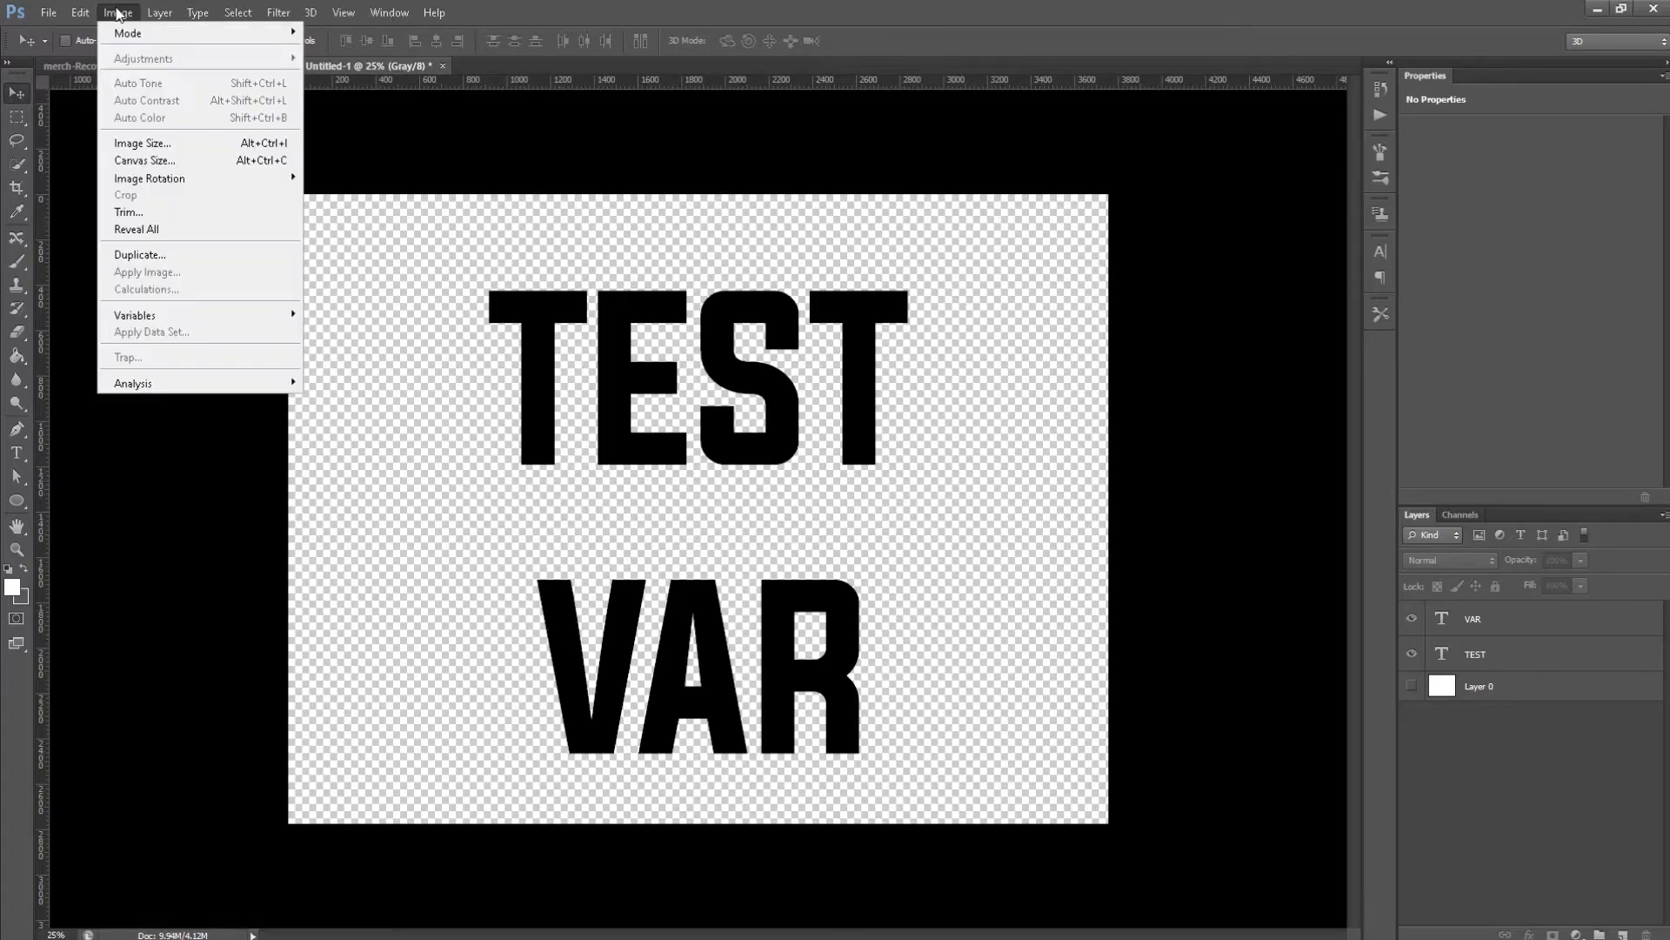
pyautogui.moveTo(255, 318)
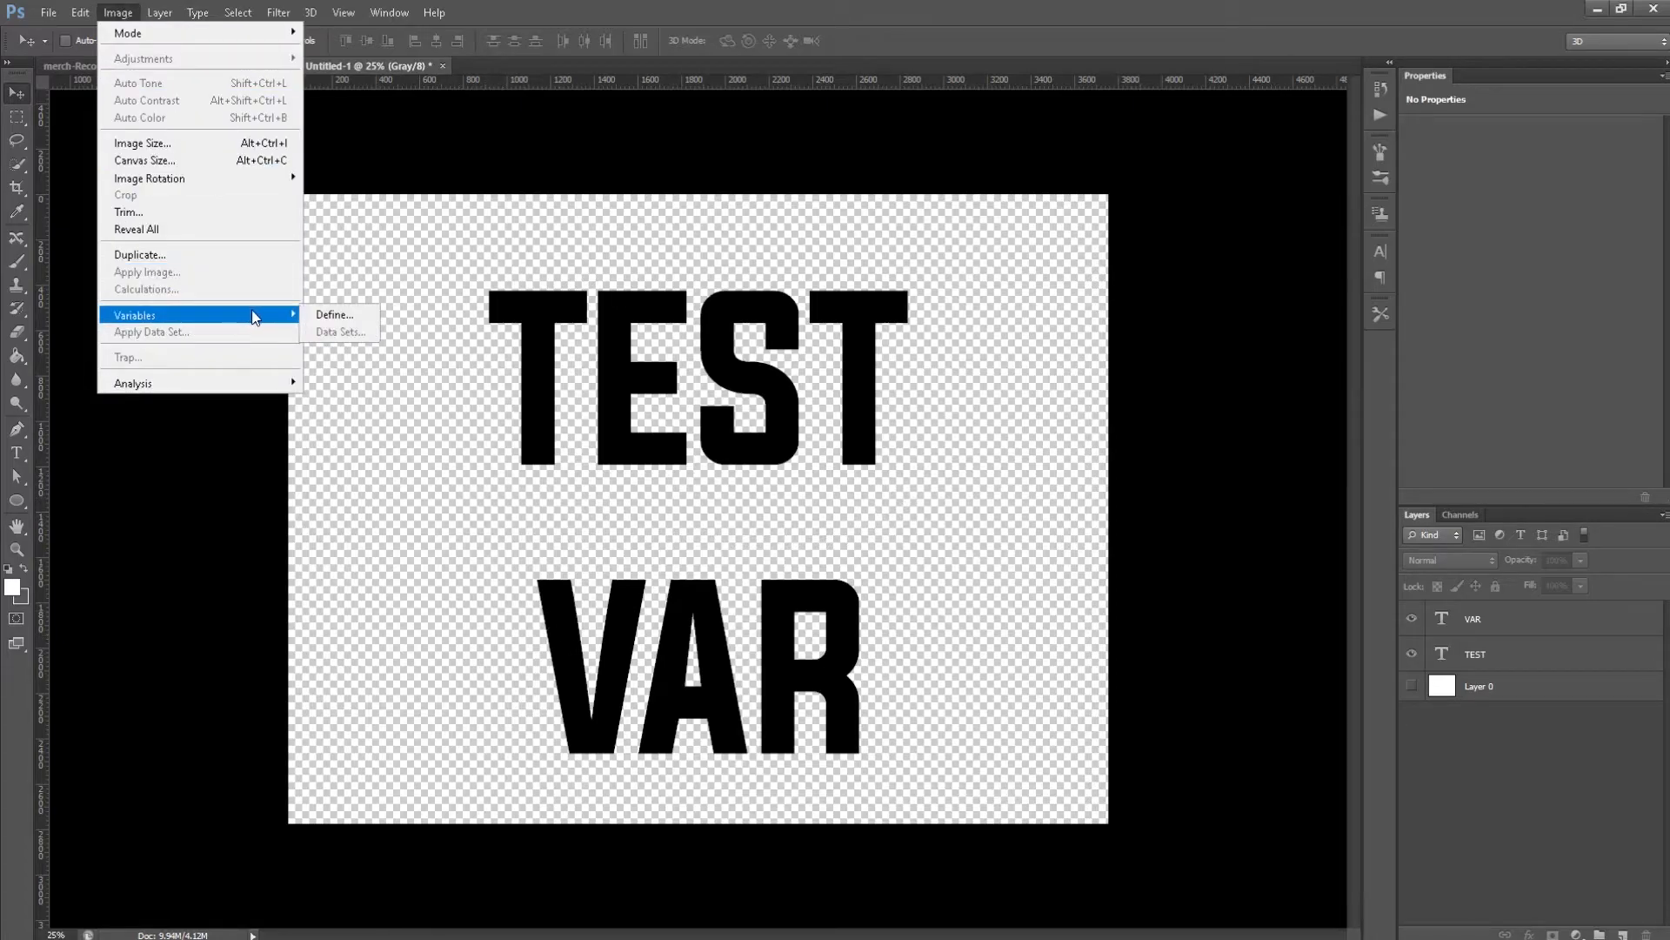
pyautogui.click(325, 321)
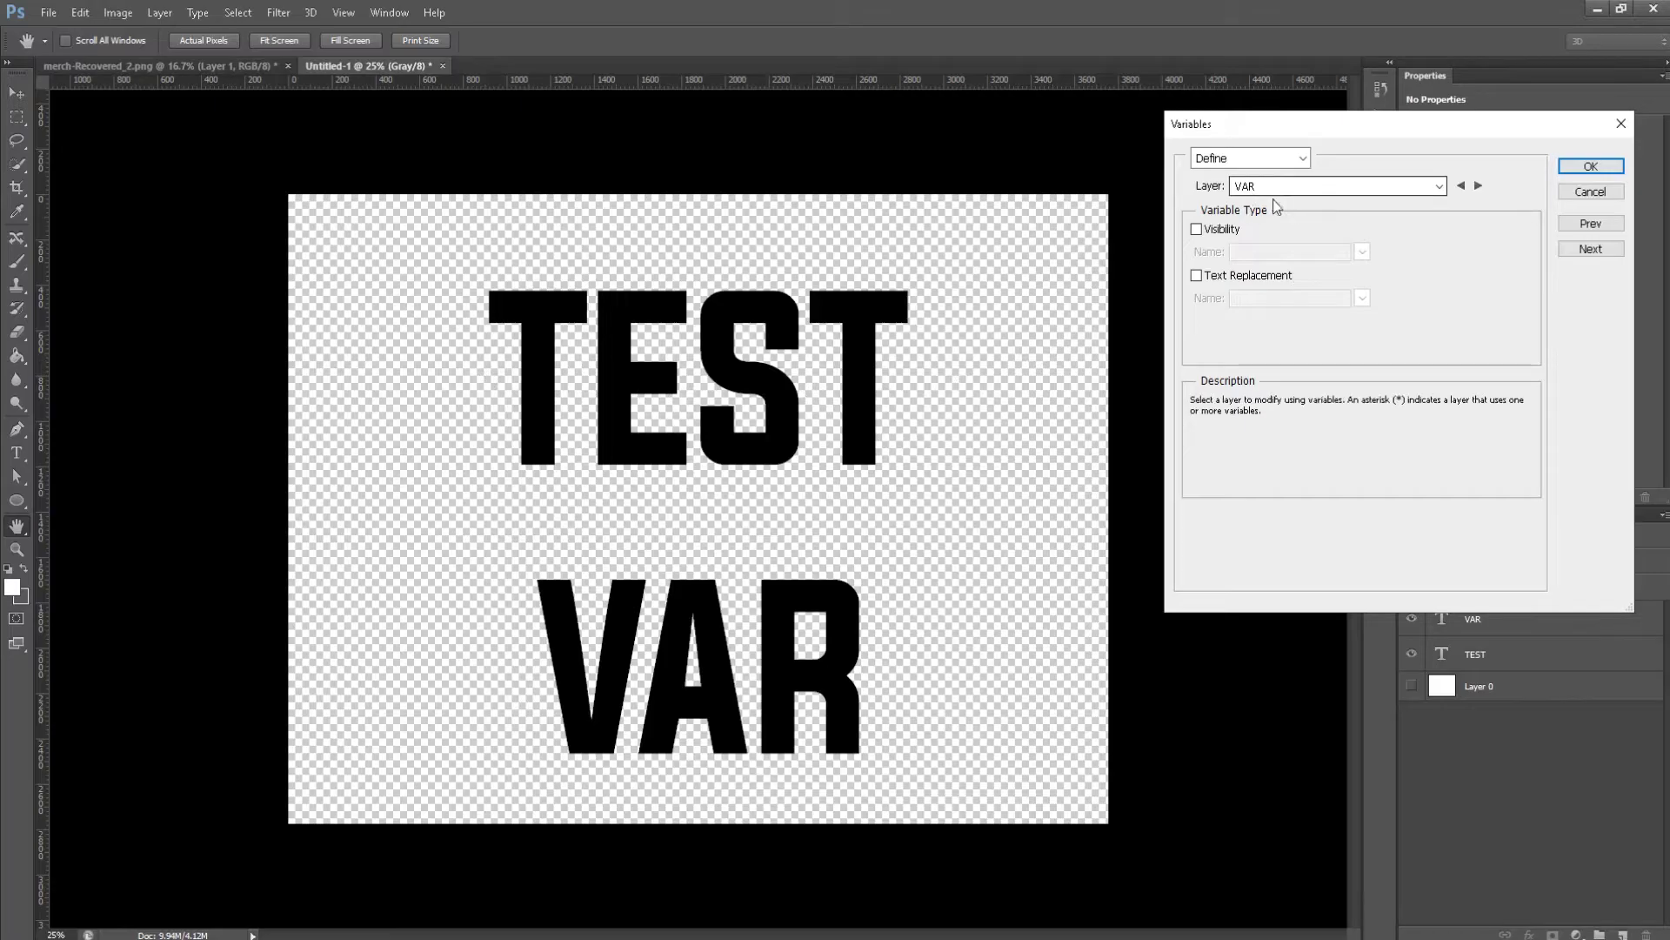
pyautogui.click(1196, 275)
pyautogui.moveTo(1311, 299); pyautogui.dragTo(1224, 298)
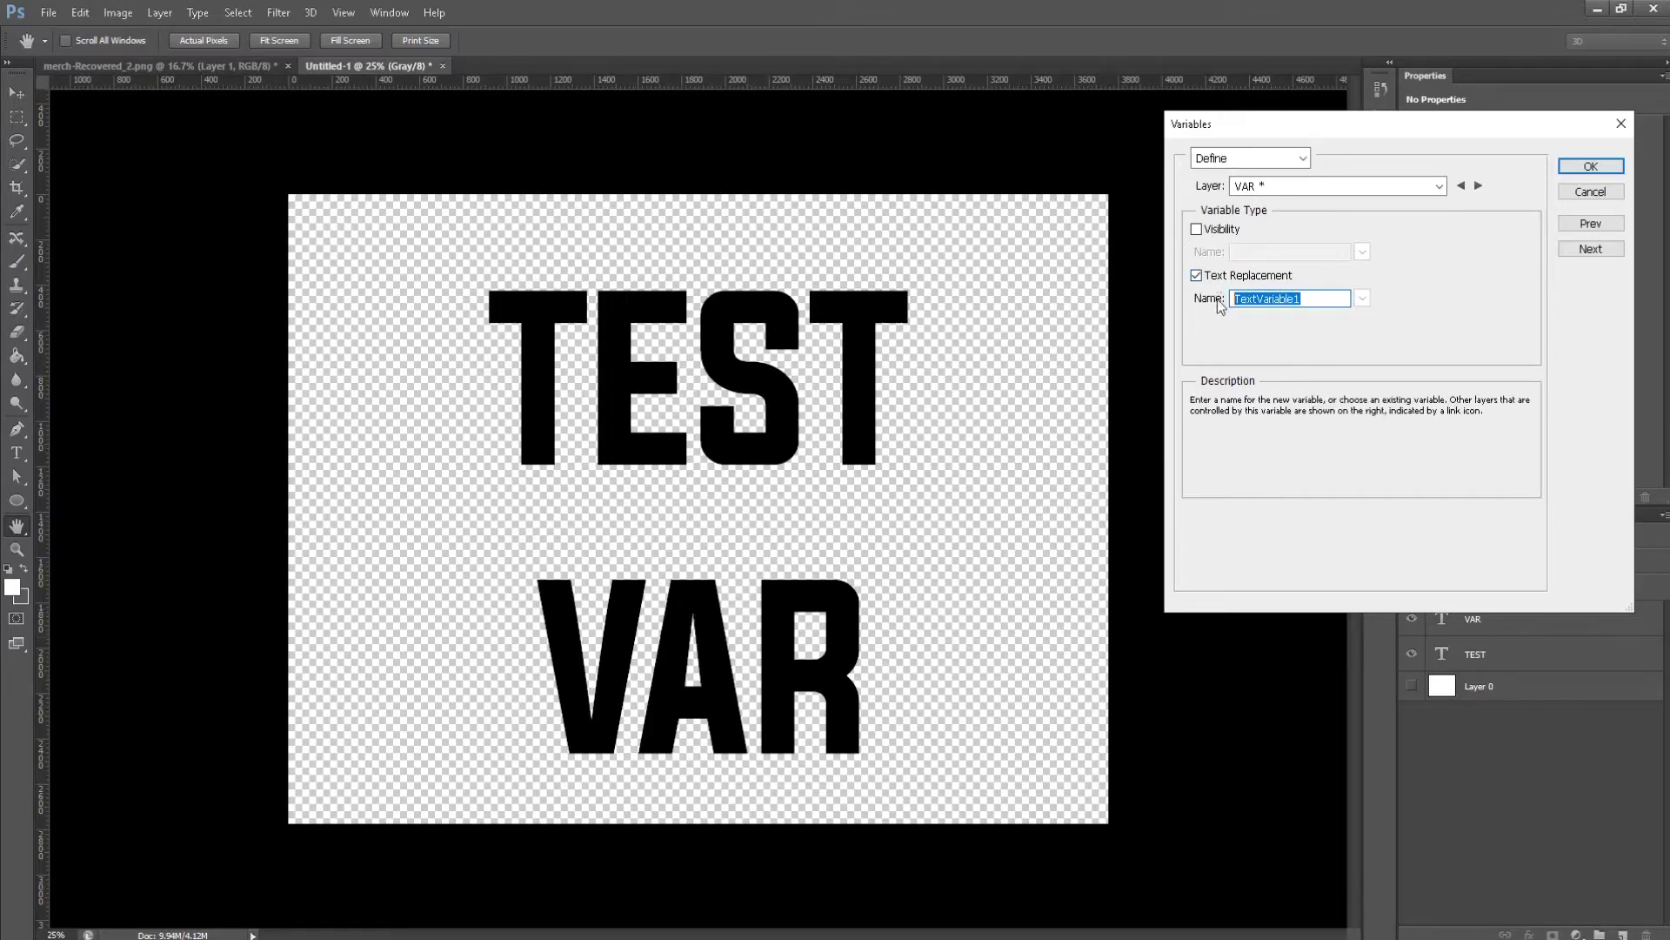
pyautogui.write('VAR')
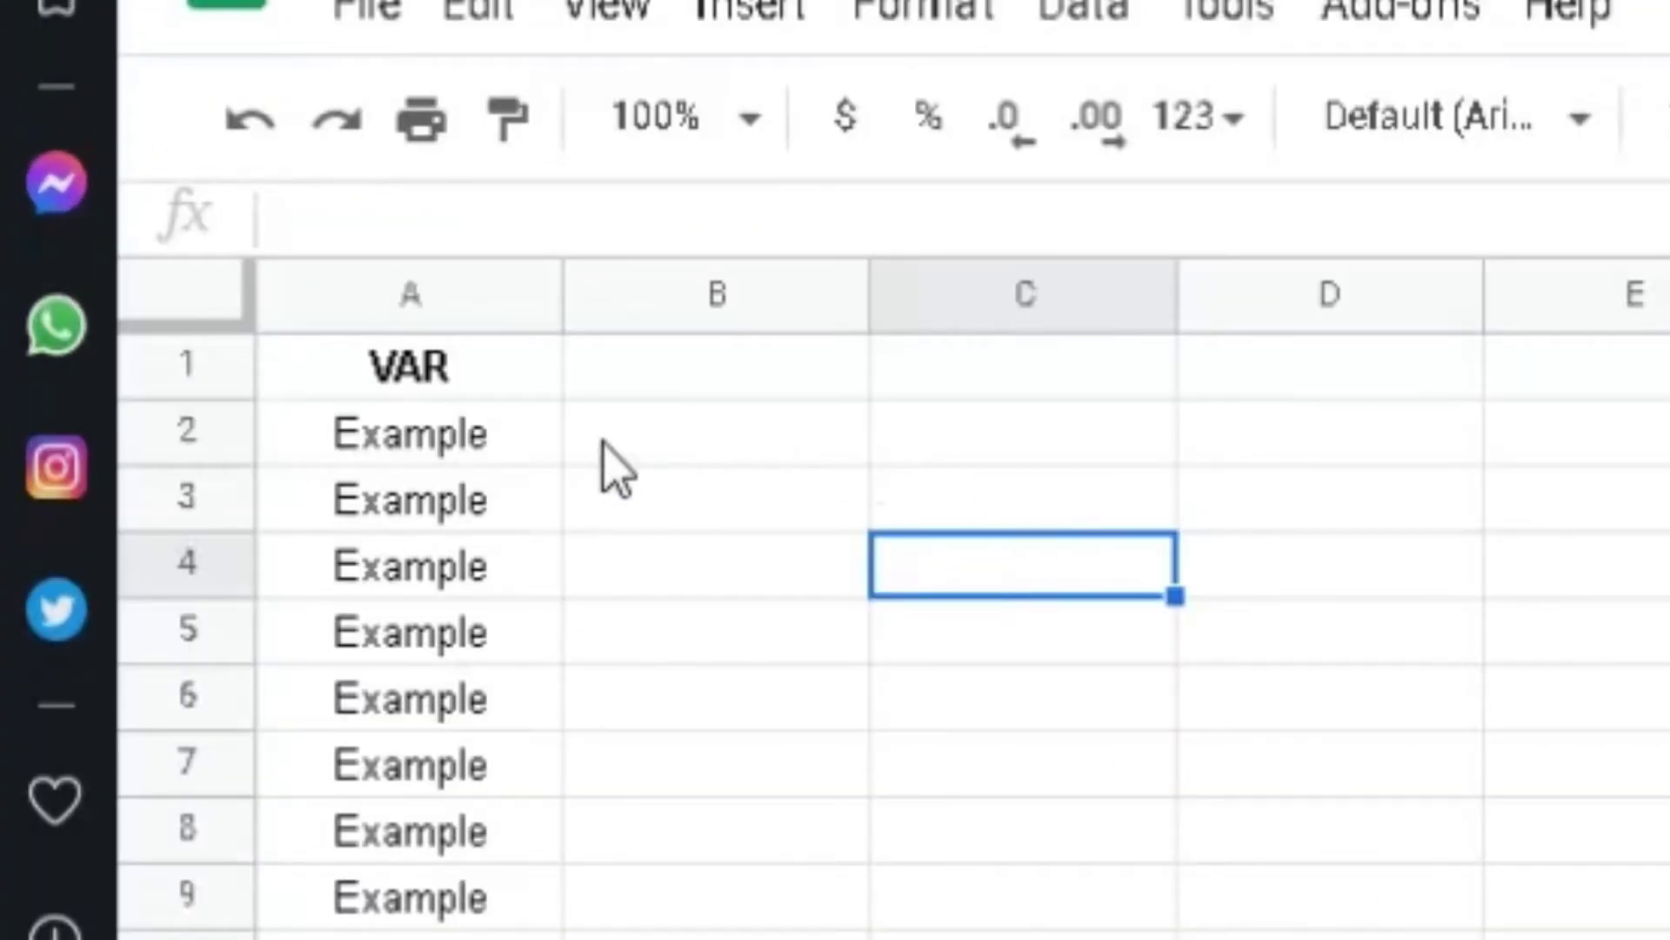
pyautogui.click(428, 372)
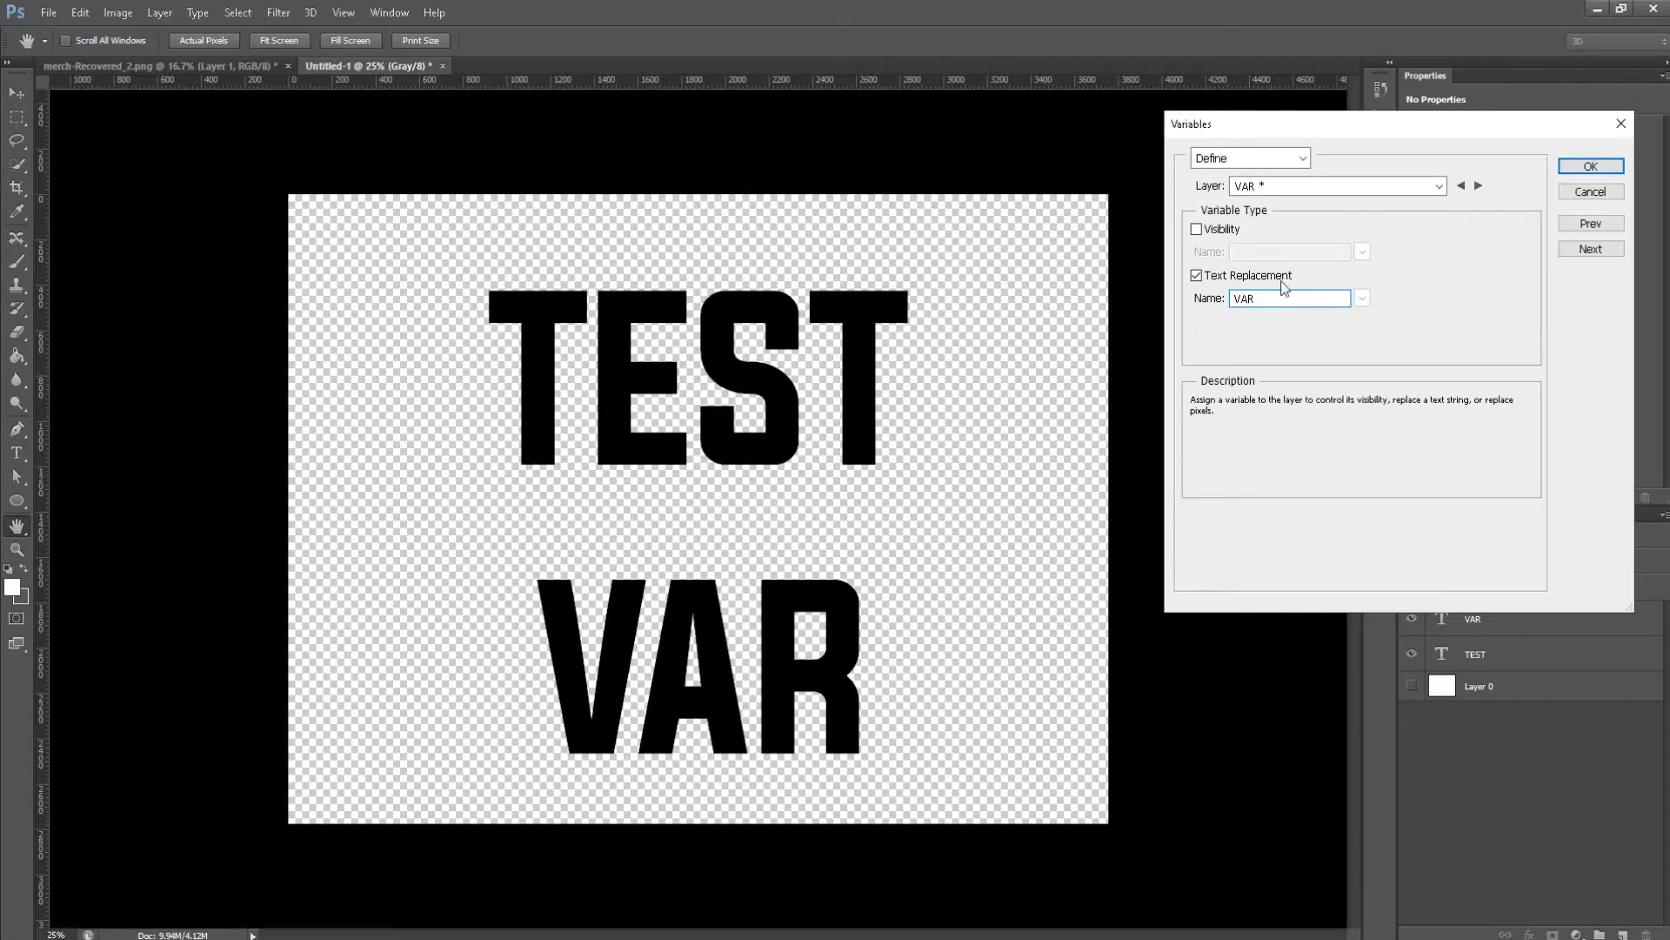
pyautogui.click(1611, 168)
# - Import the data sets from PRO GAMER SINCE.csv with UTF-8 encoding, using the first column for names and replacing existing sets
pyautogui.click(118, 12)
pyautogui.moveTo(261, 313)
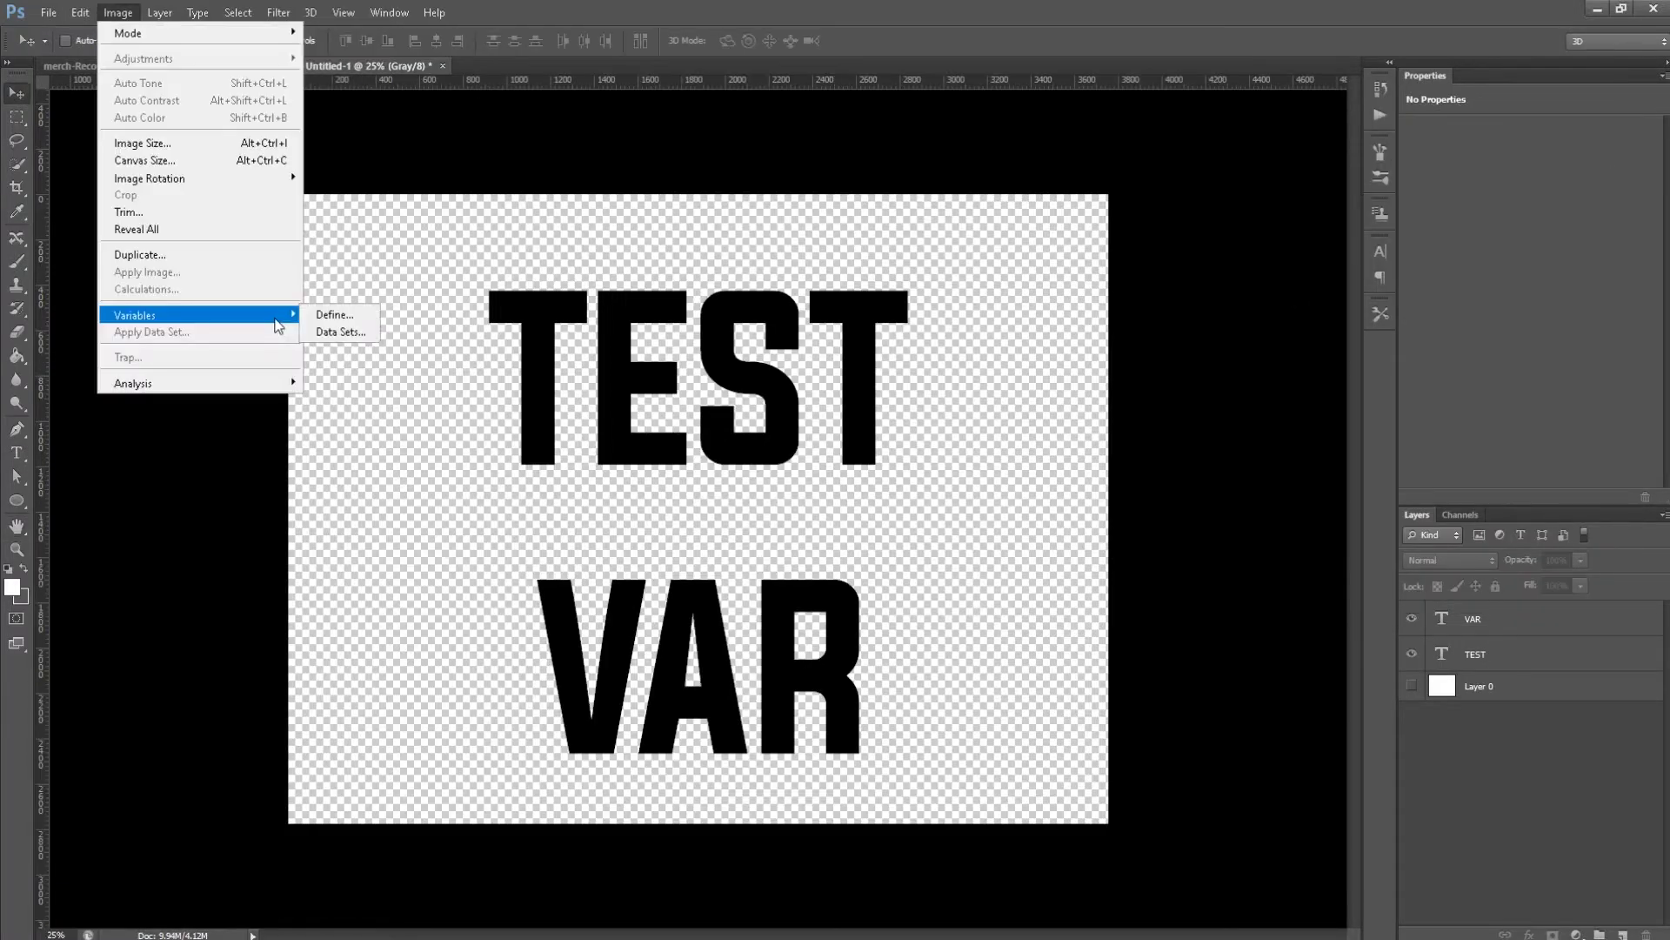
pyautogui.click(344, 330)
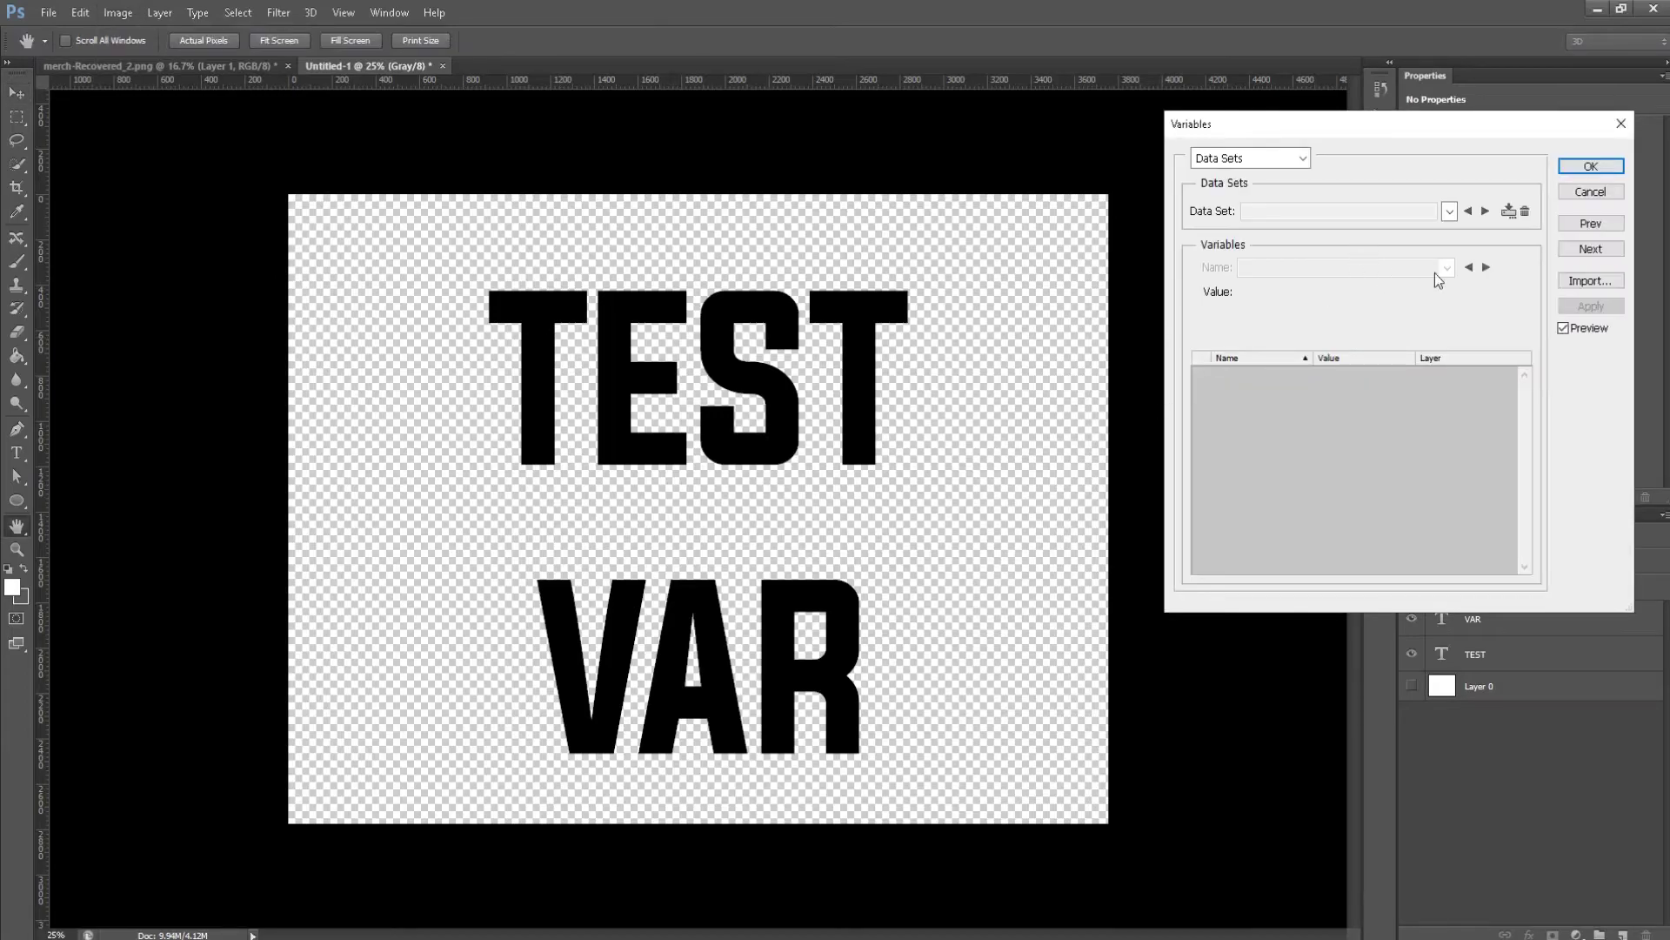
pyautogui.click(1591, 281)
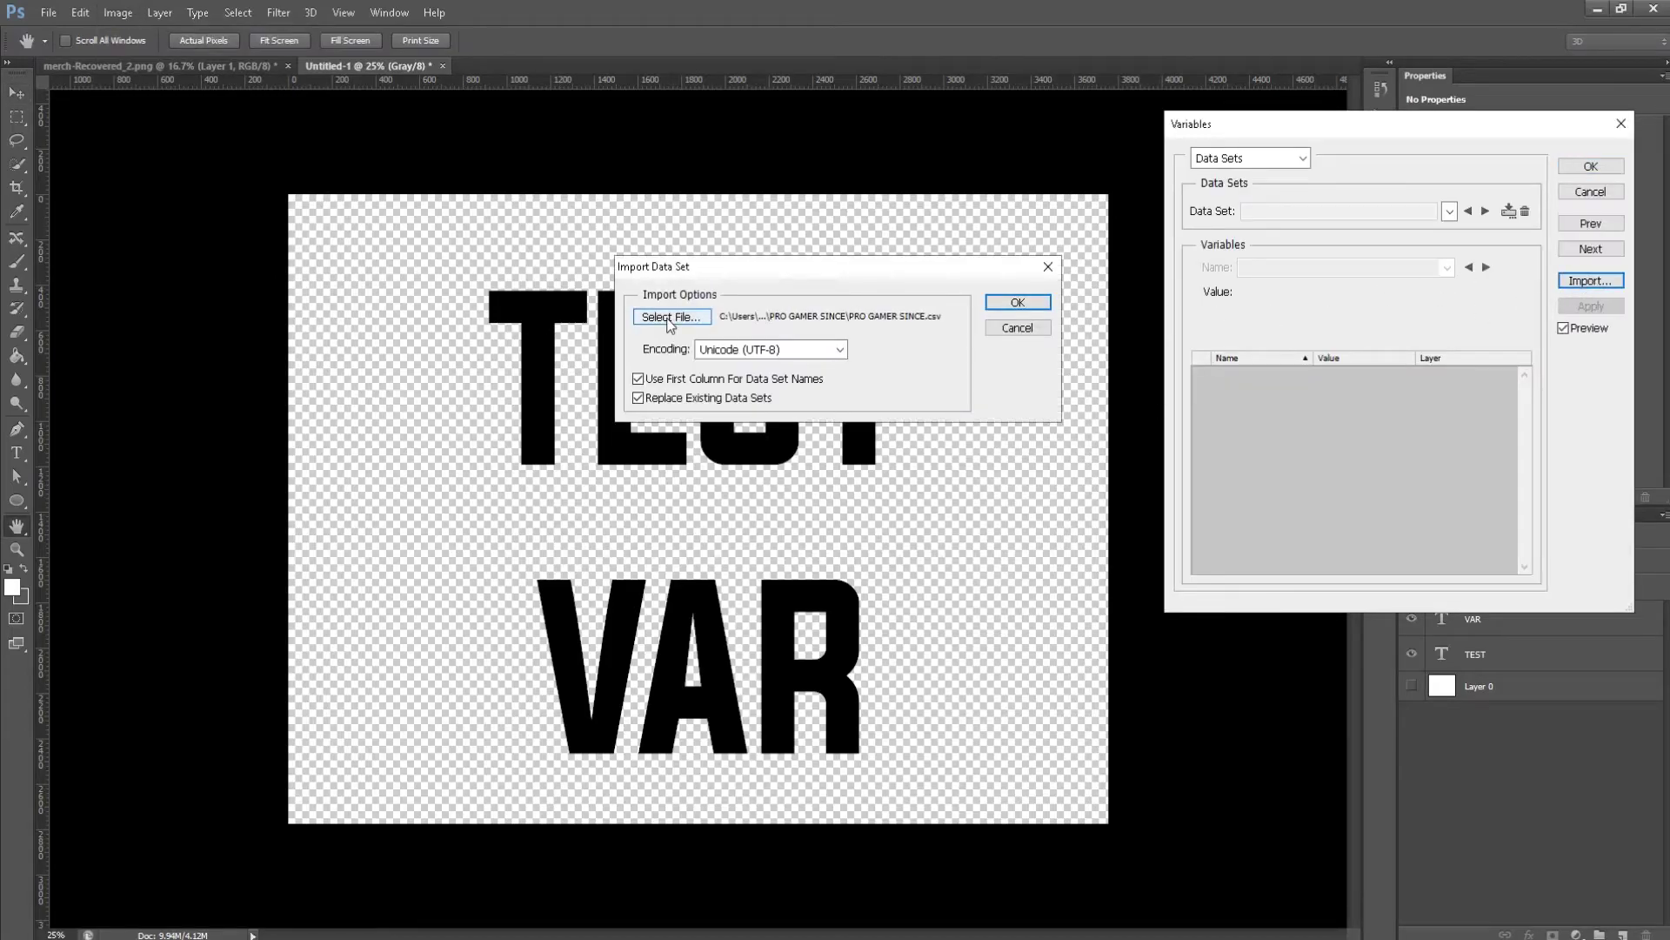
pyautogui.click(670, 317)
pyautogui.click(860, 727)
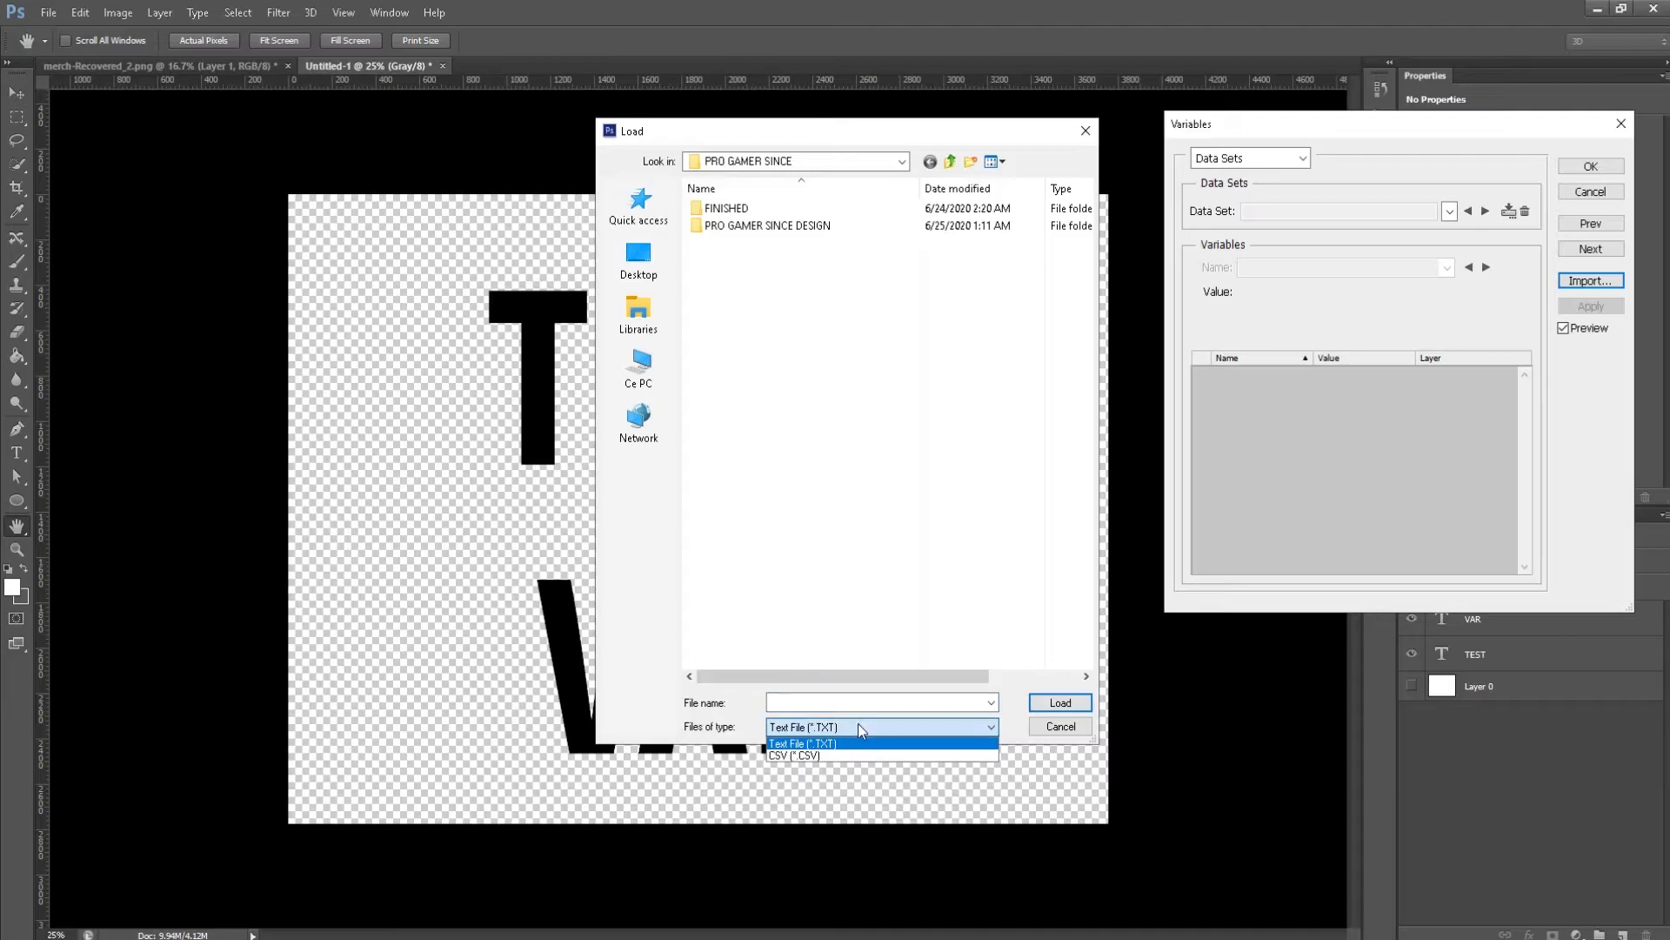
pyautogui.click(811, 755)
pyautogui.click(757, 243)
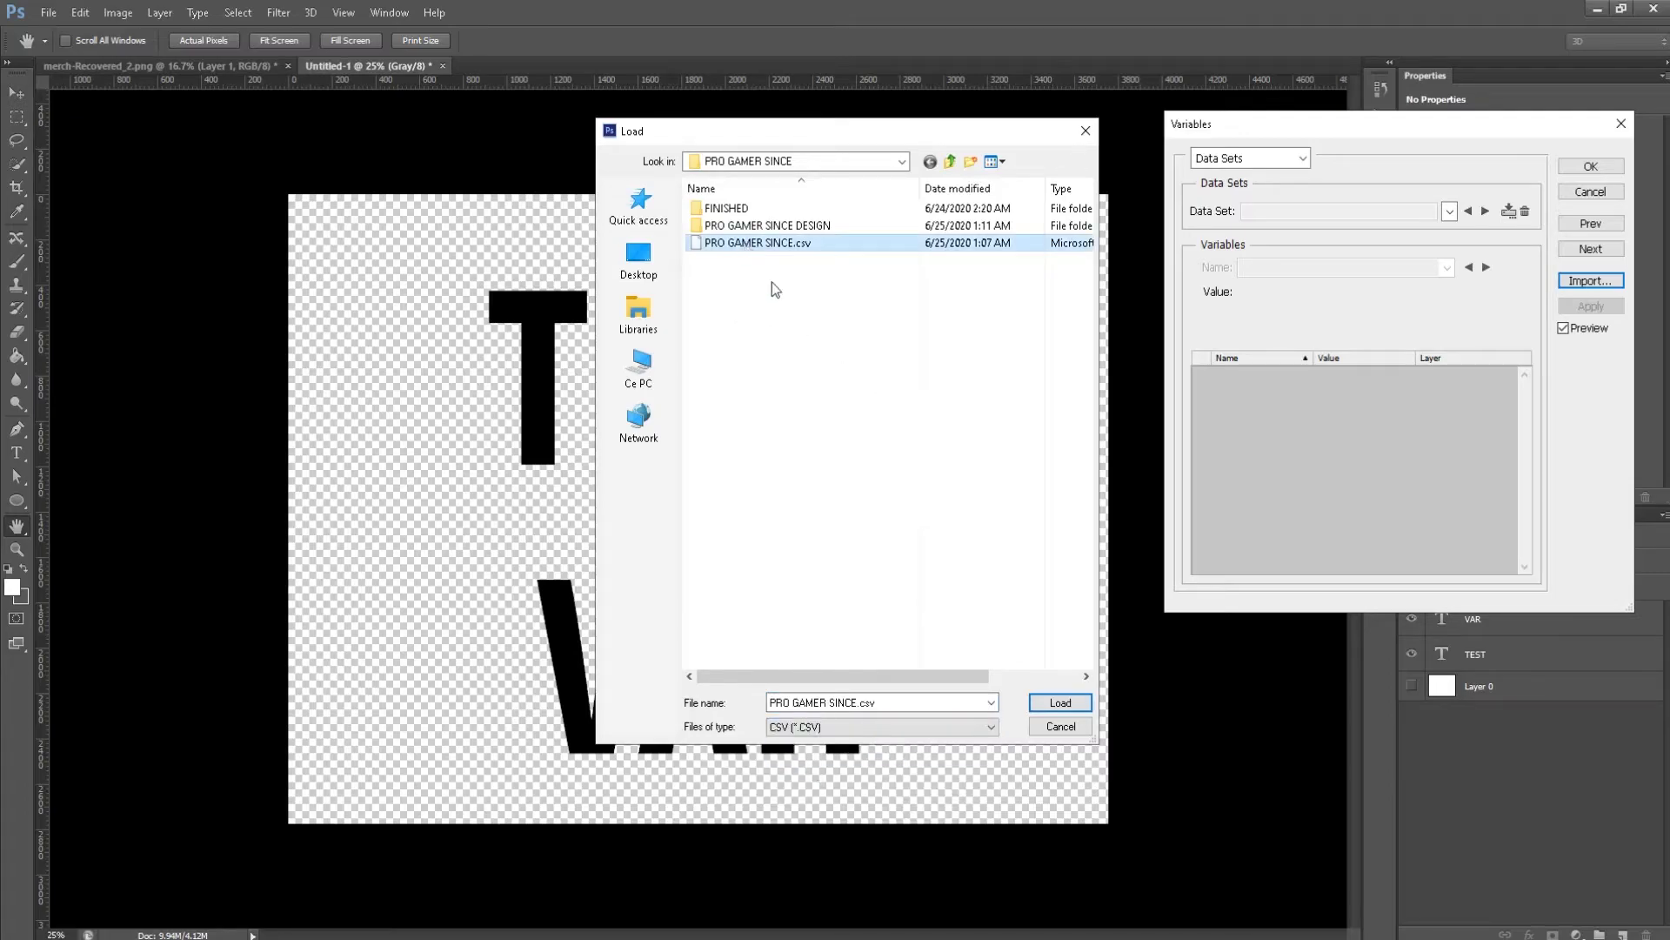
pyautogui.click(1053, 702)
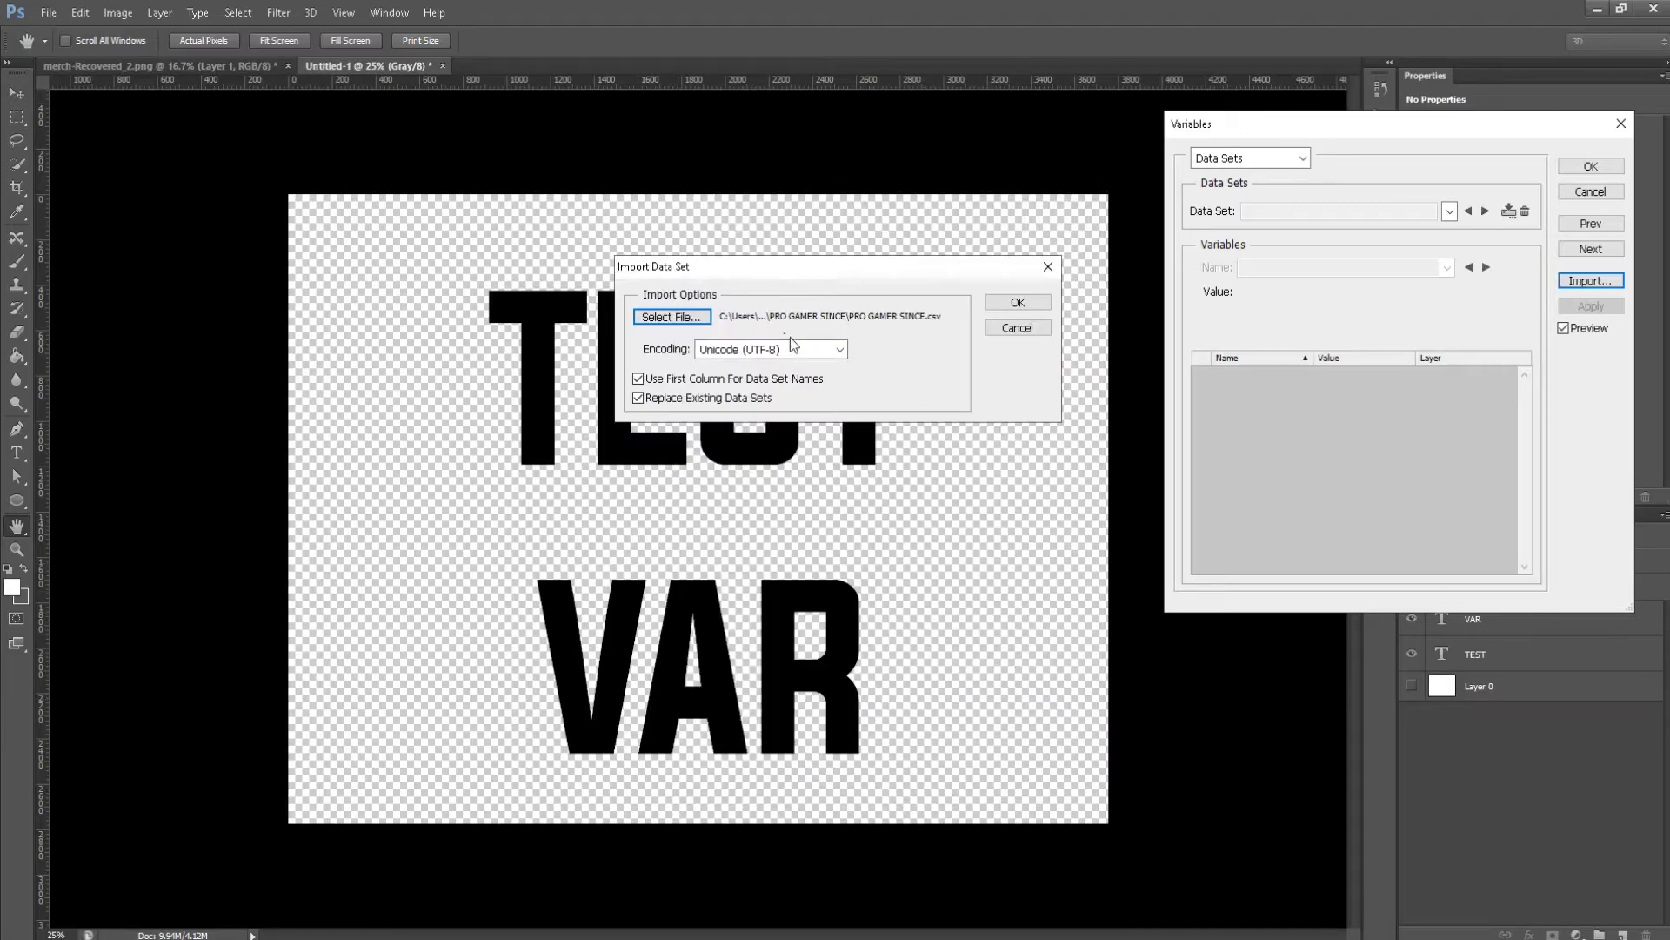
pyautogui.click(1048, 304)
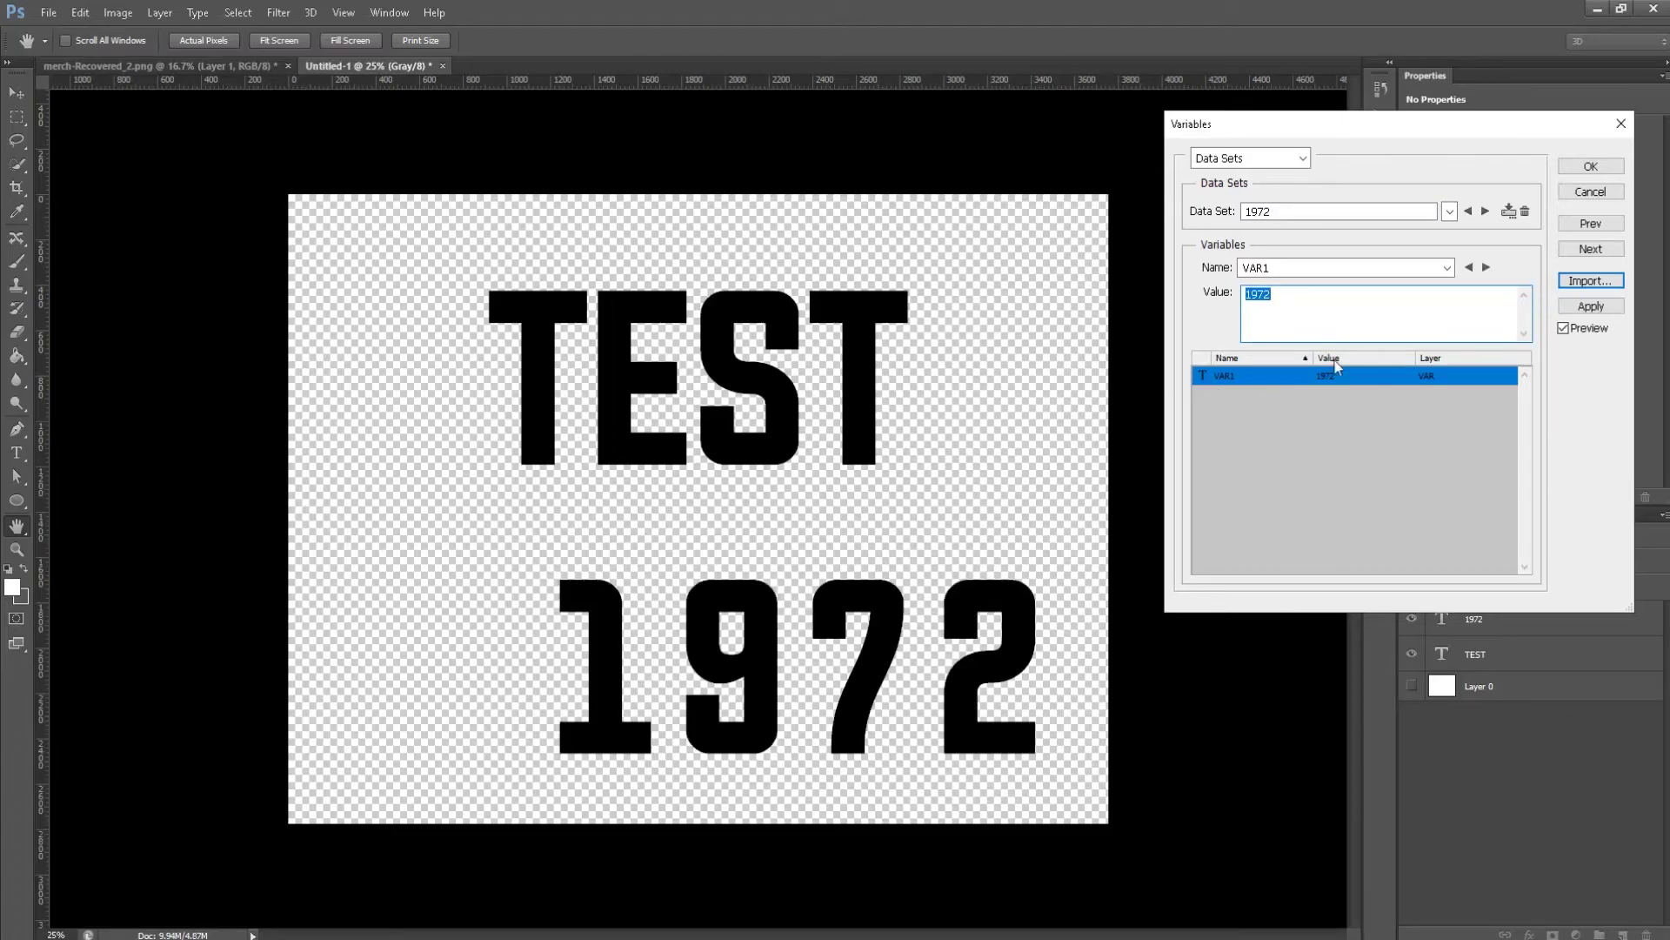
# - Preview the imported data sets up to 1979, accept the variables setup, and undo the last change to the text
pyautogui.click(1485, 211)
pyautogui.click(1484, 211)
pyautogui.click(1485, 211)
pyautogui.click(1485, 211)
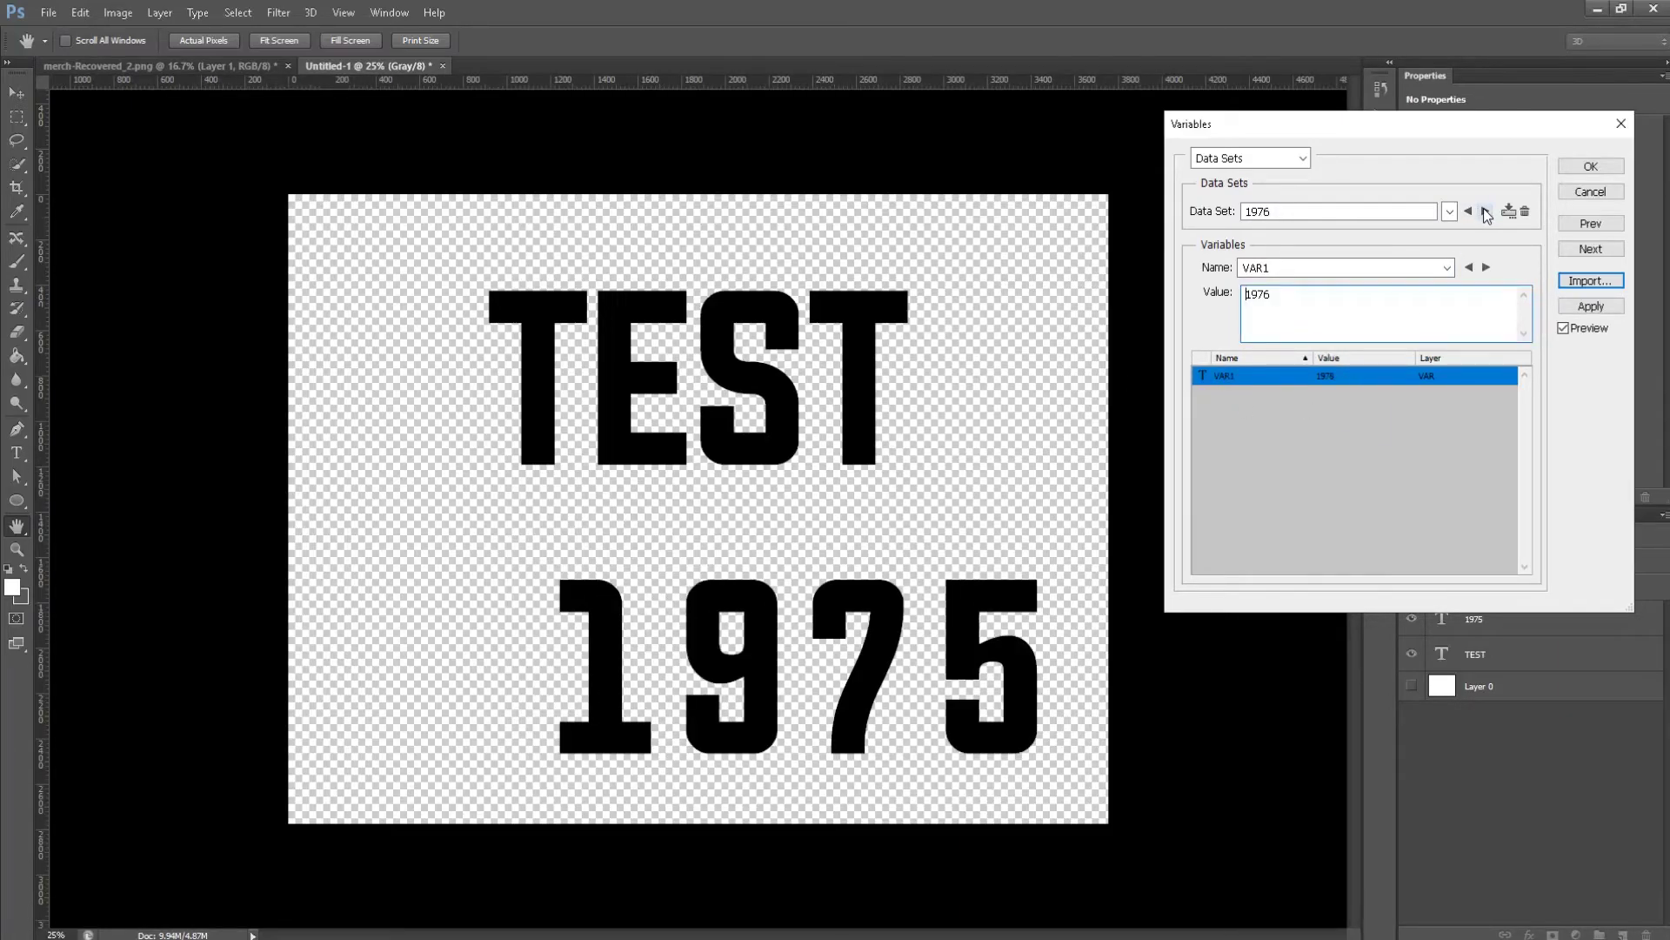
pyautogui.click(1485, 211)
pyautogui.click(1485, 211)
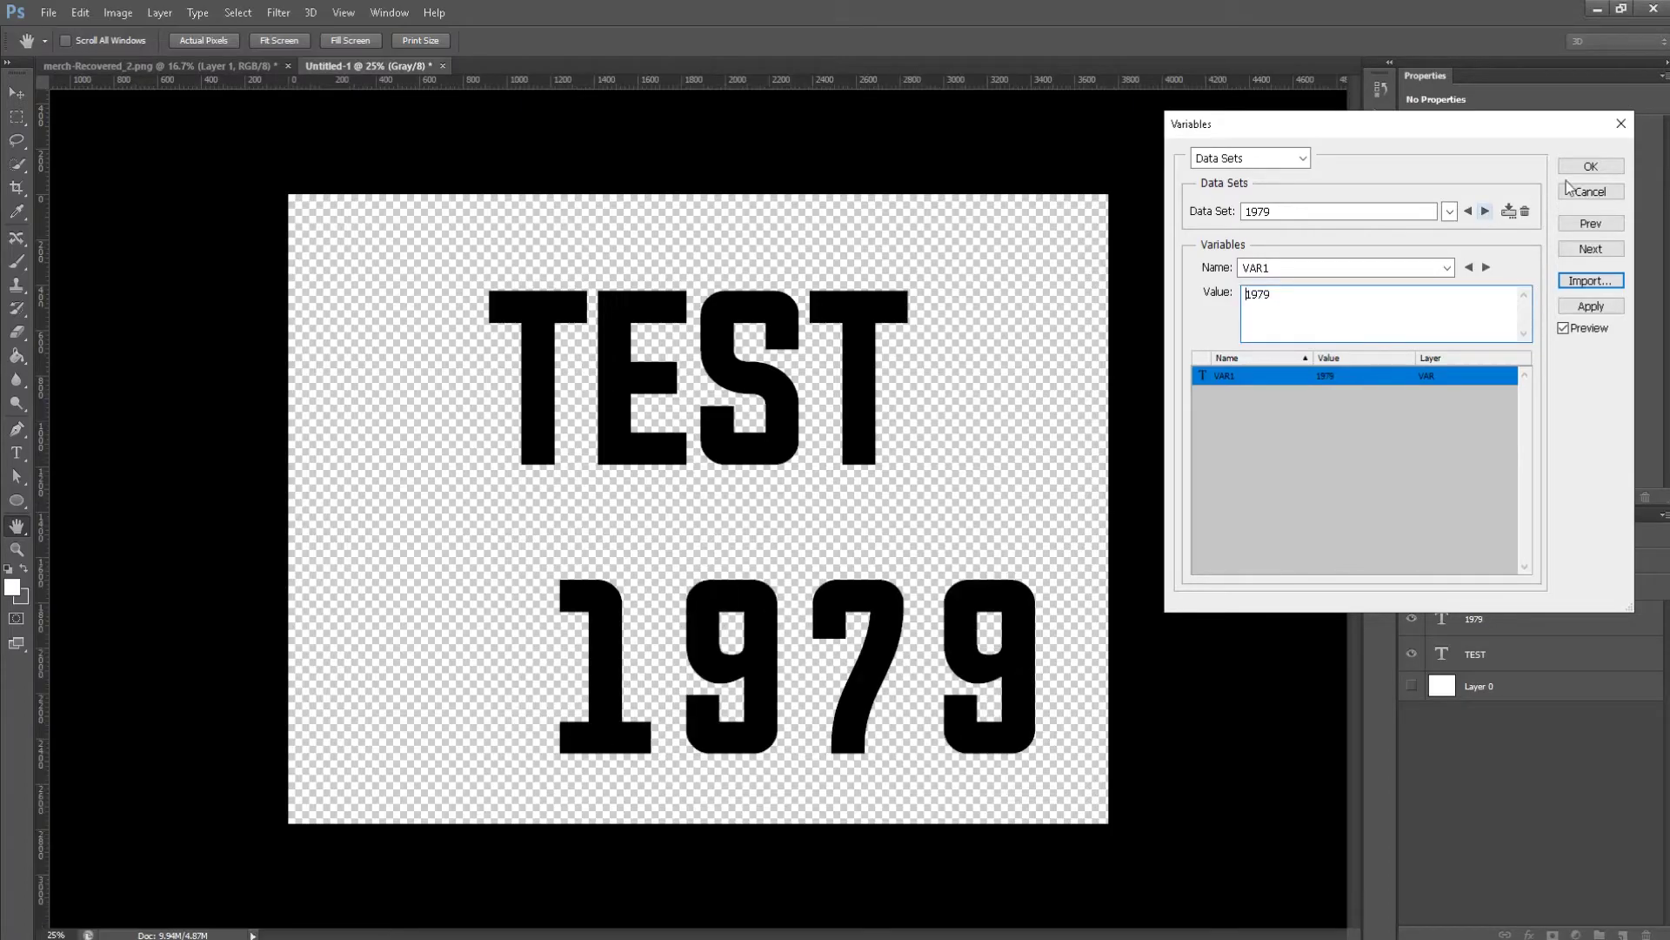
pyautogui.click(1589, 166)
pyautogui.hotkey('ctrl', 'z')
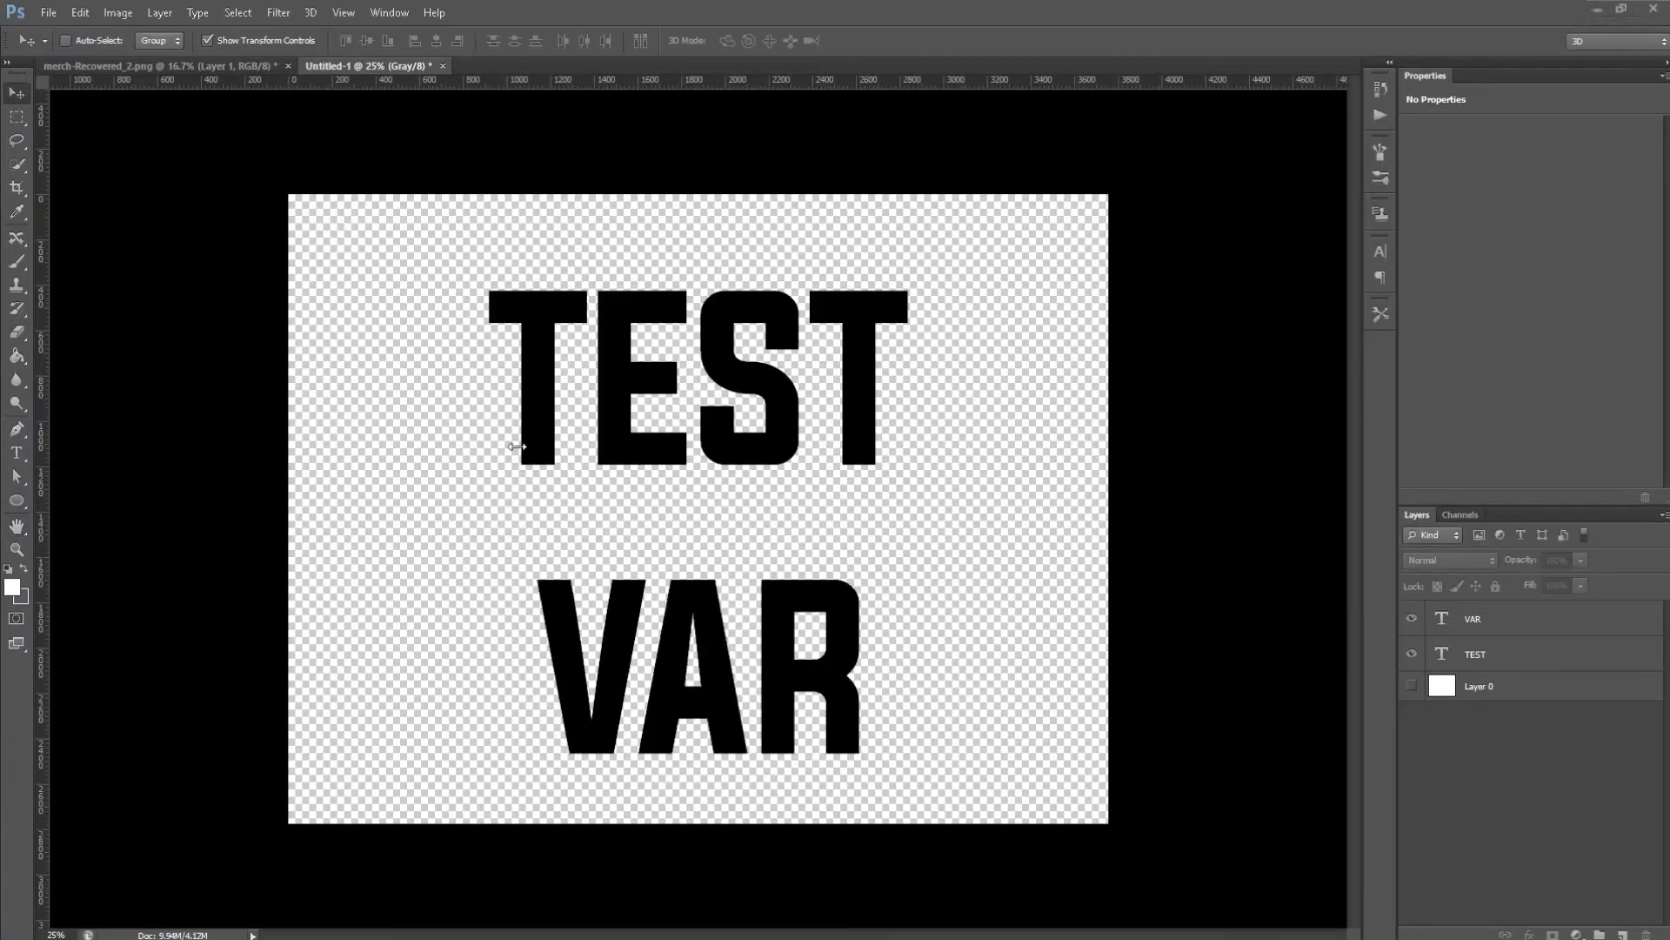
# - Export the data sets as files and look through the merch PSD files in the PRO GAMER SINCE folder
pyautogui.click(48, 12)
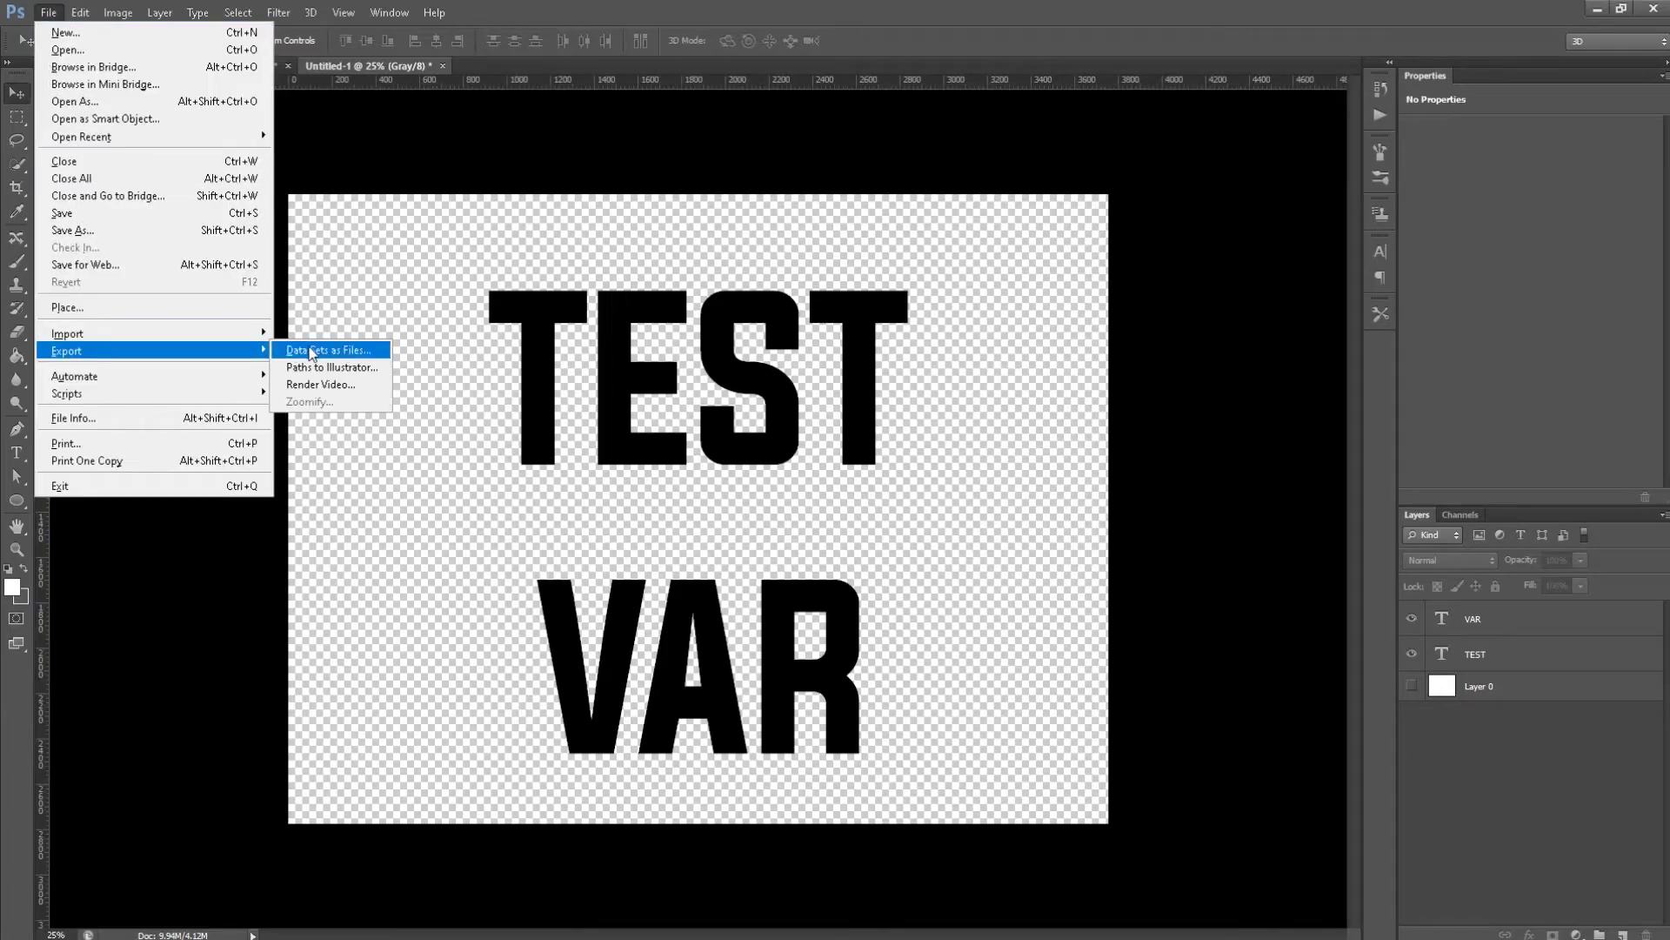
pyautogui.click(346, 351)
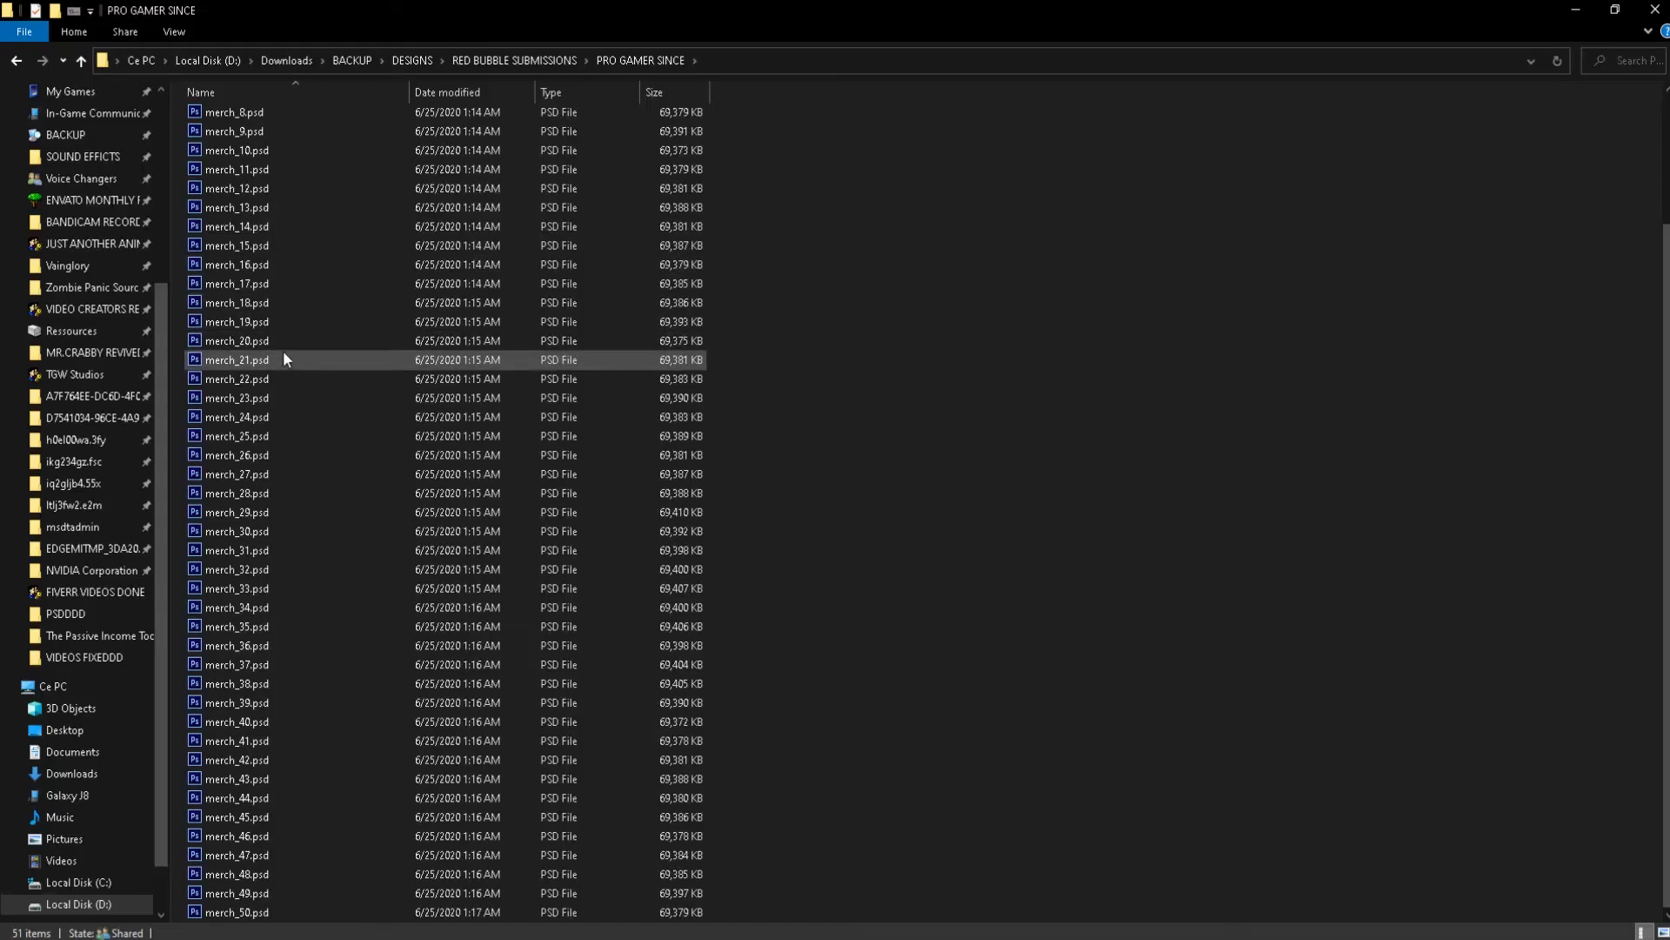
pyautogui.scroll(3, 284, 301)
pyautogui.scroll(-3, 284, 301)
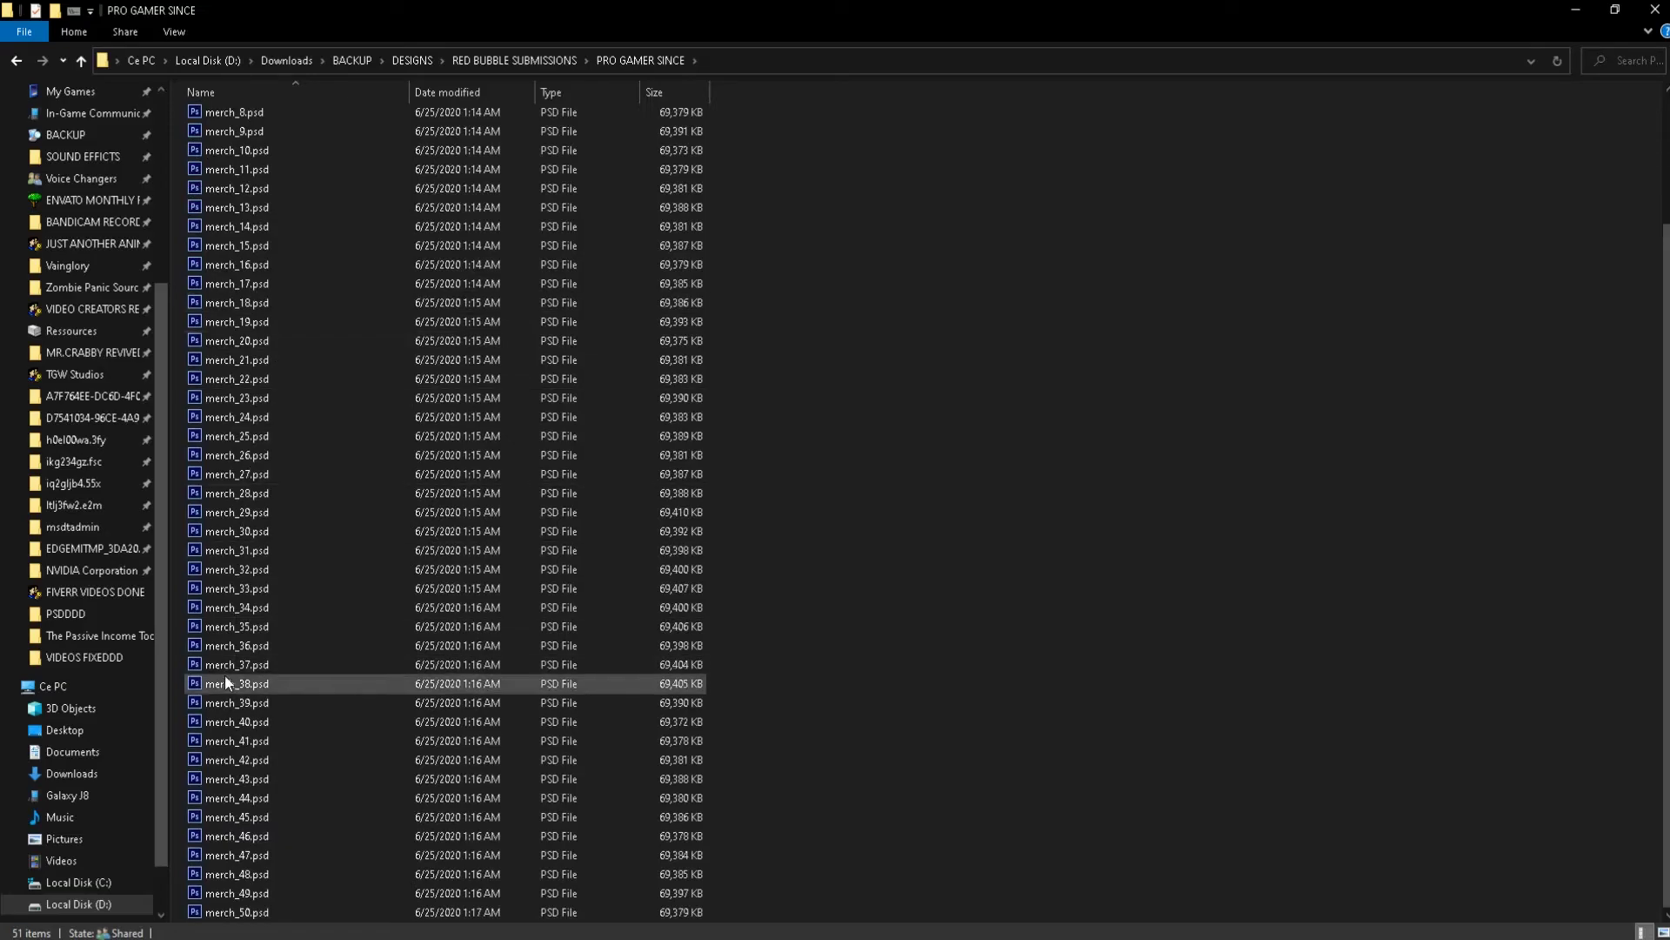
pyautogui.scroll(3, 259, 287)
pyautogui.scroll(-1, 260, 253)
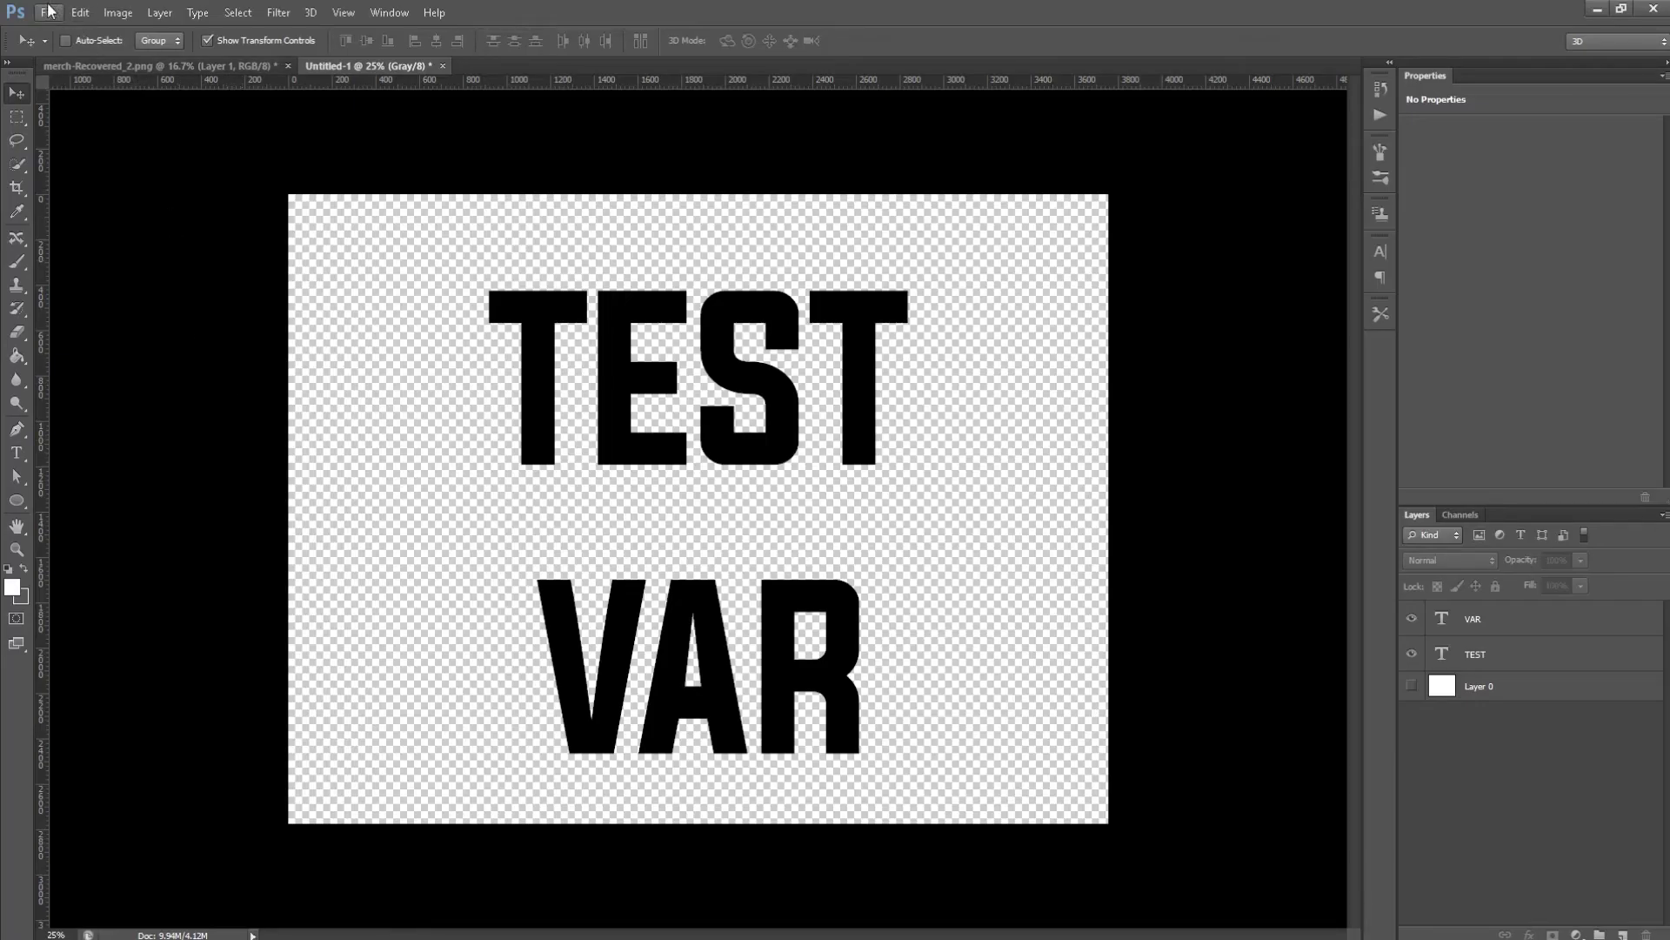
# - Set up a Batch run that plays the PSD 2 PNG action from the Default Actions set
pyautogui.click(49, 10)
pyautogui.moveTo(203, 375)
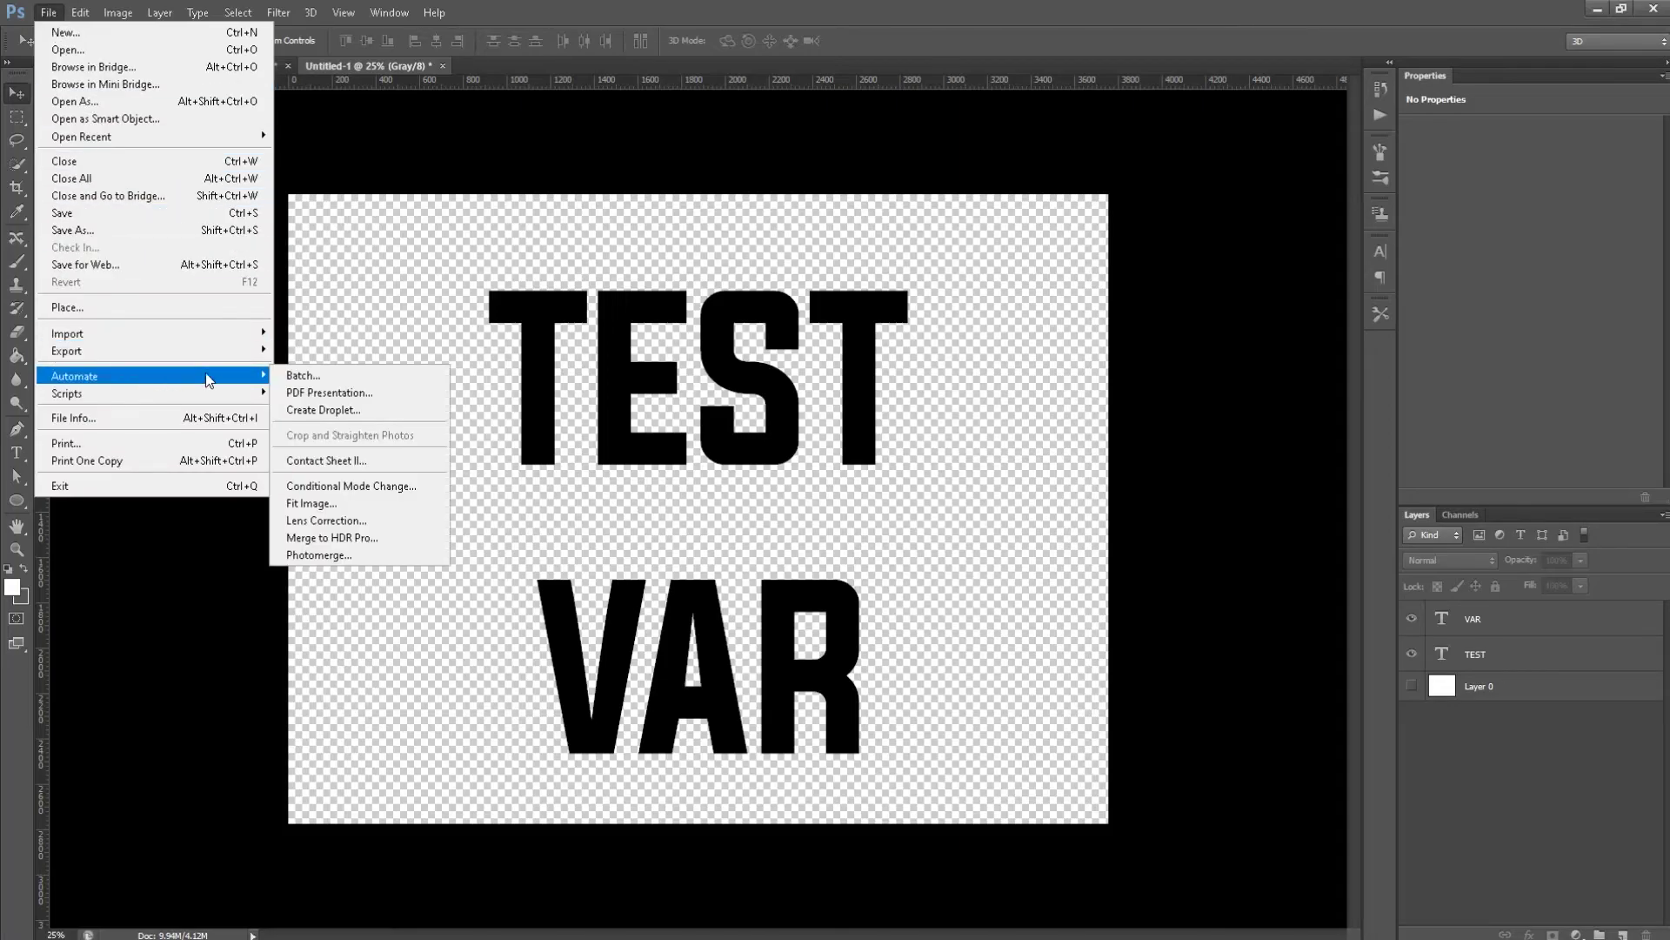
pyautogui.click(303, 375)
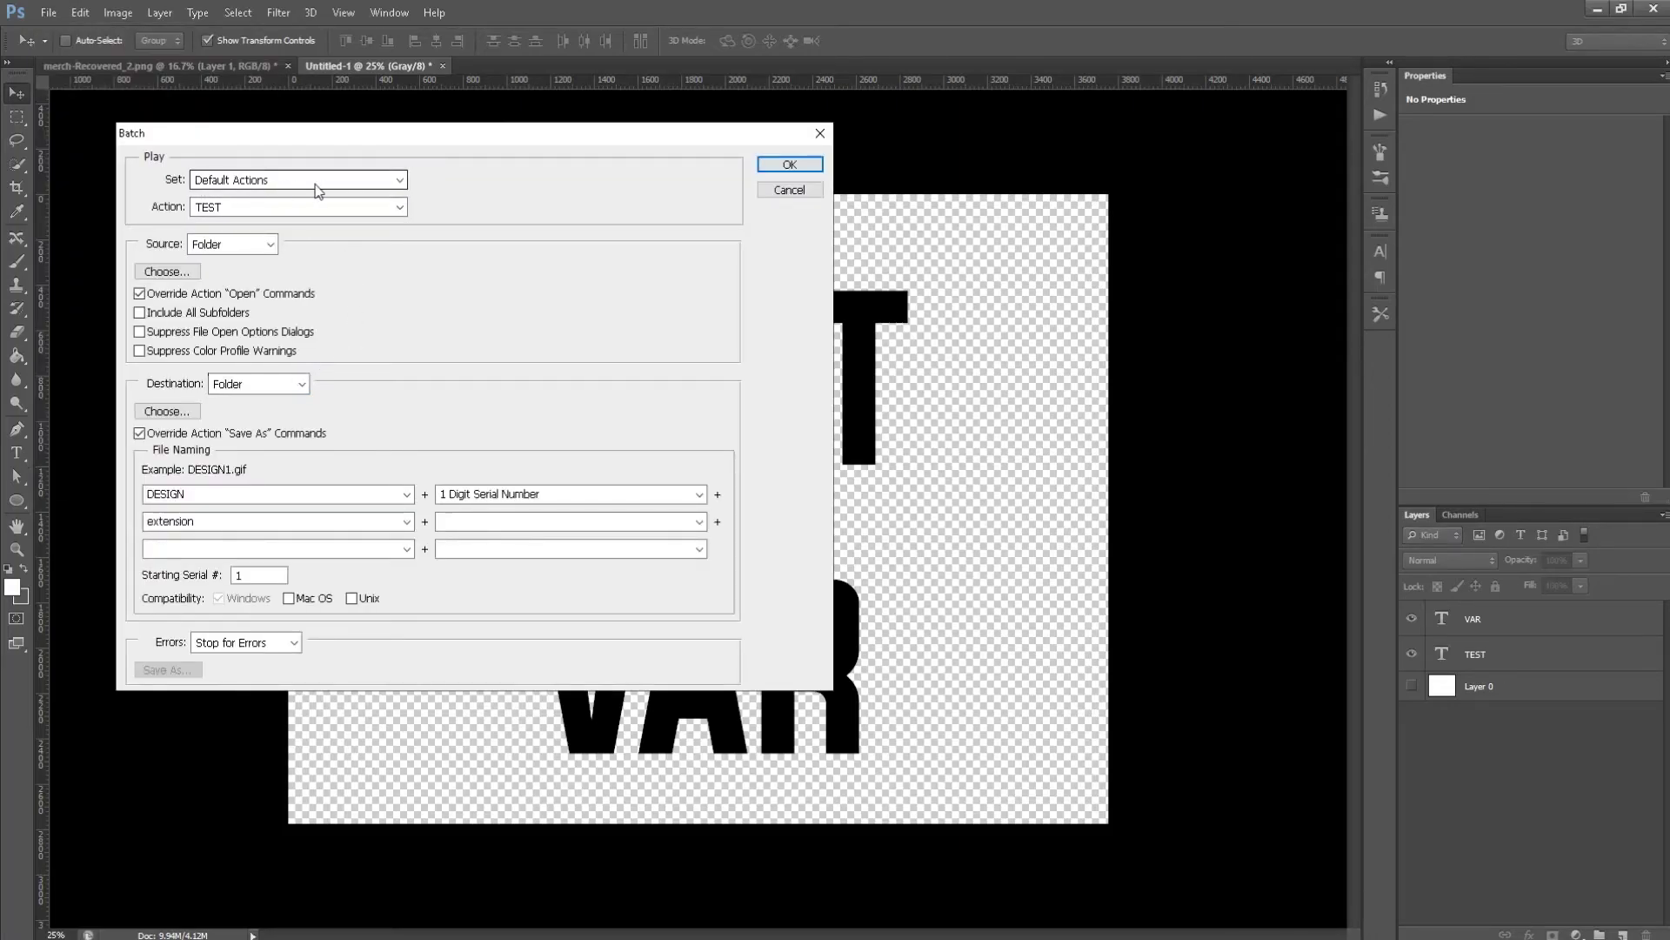
pyautogui.click(369, 206)
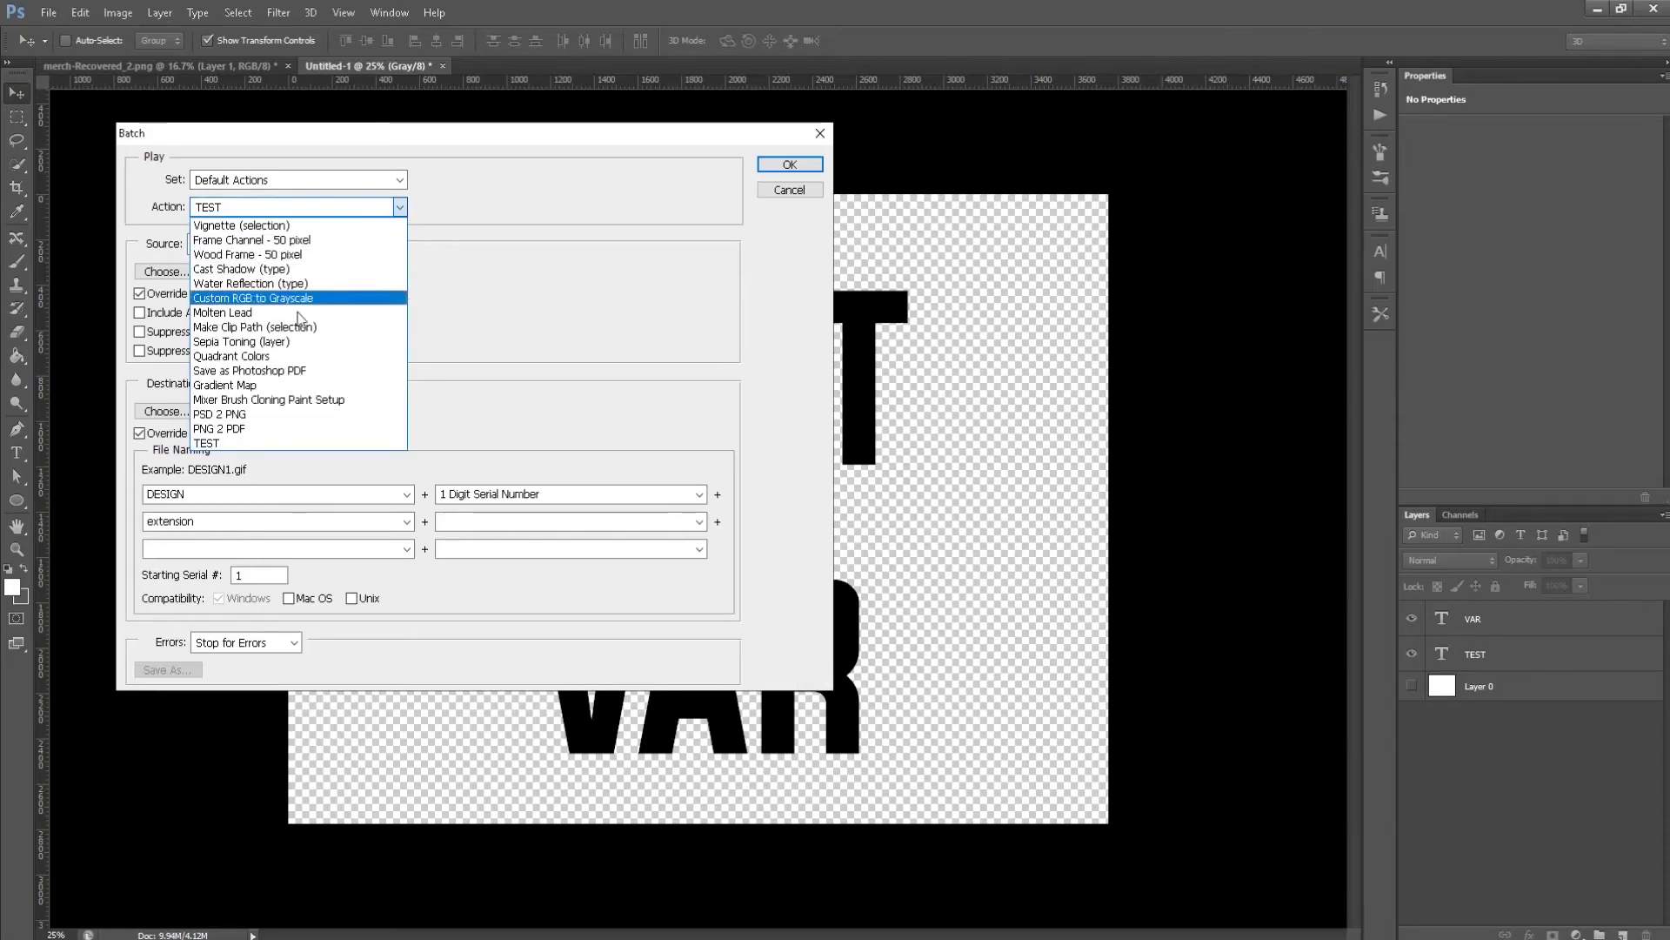
pyautogui.click(244, 415)
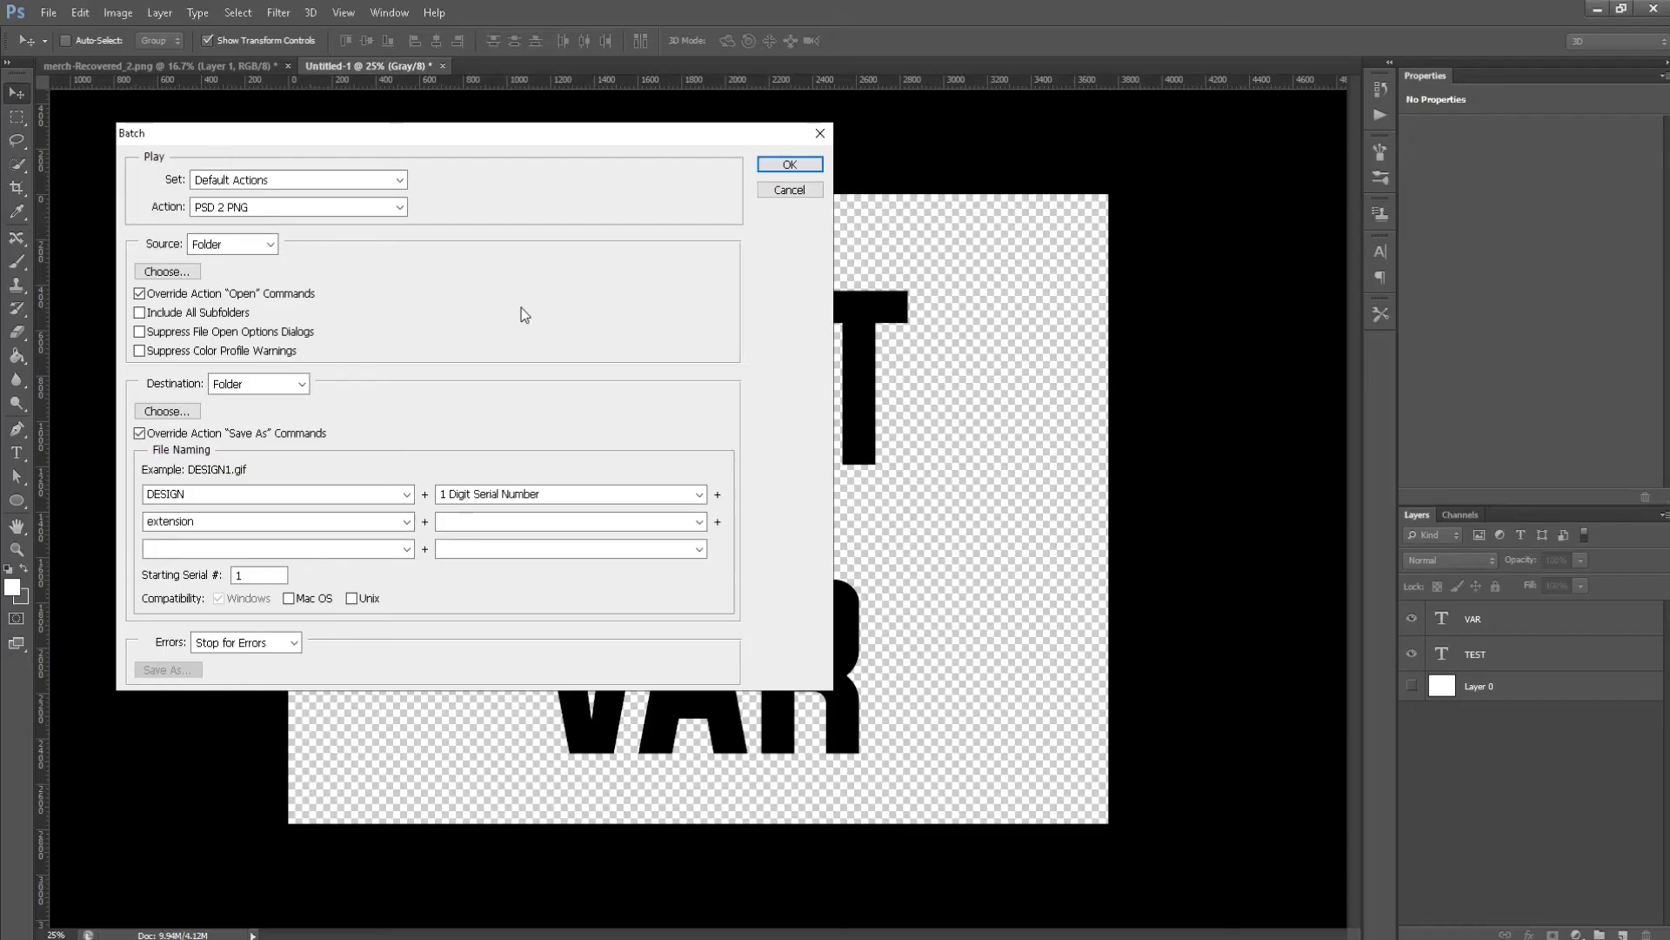
pyautogui.click(395, 209)
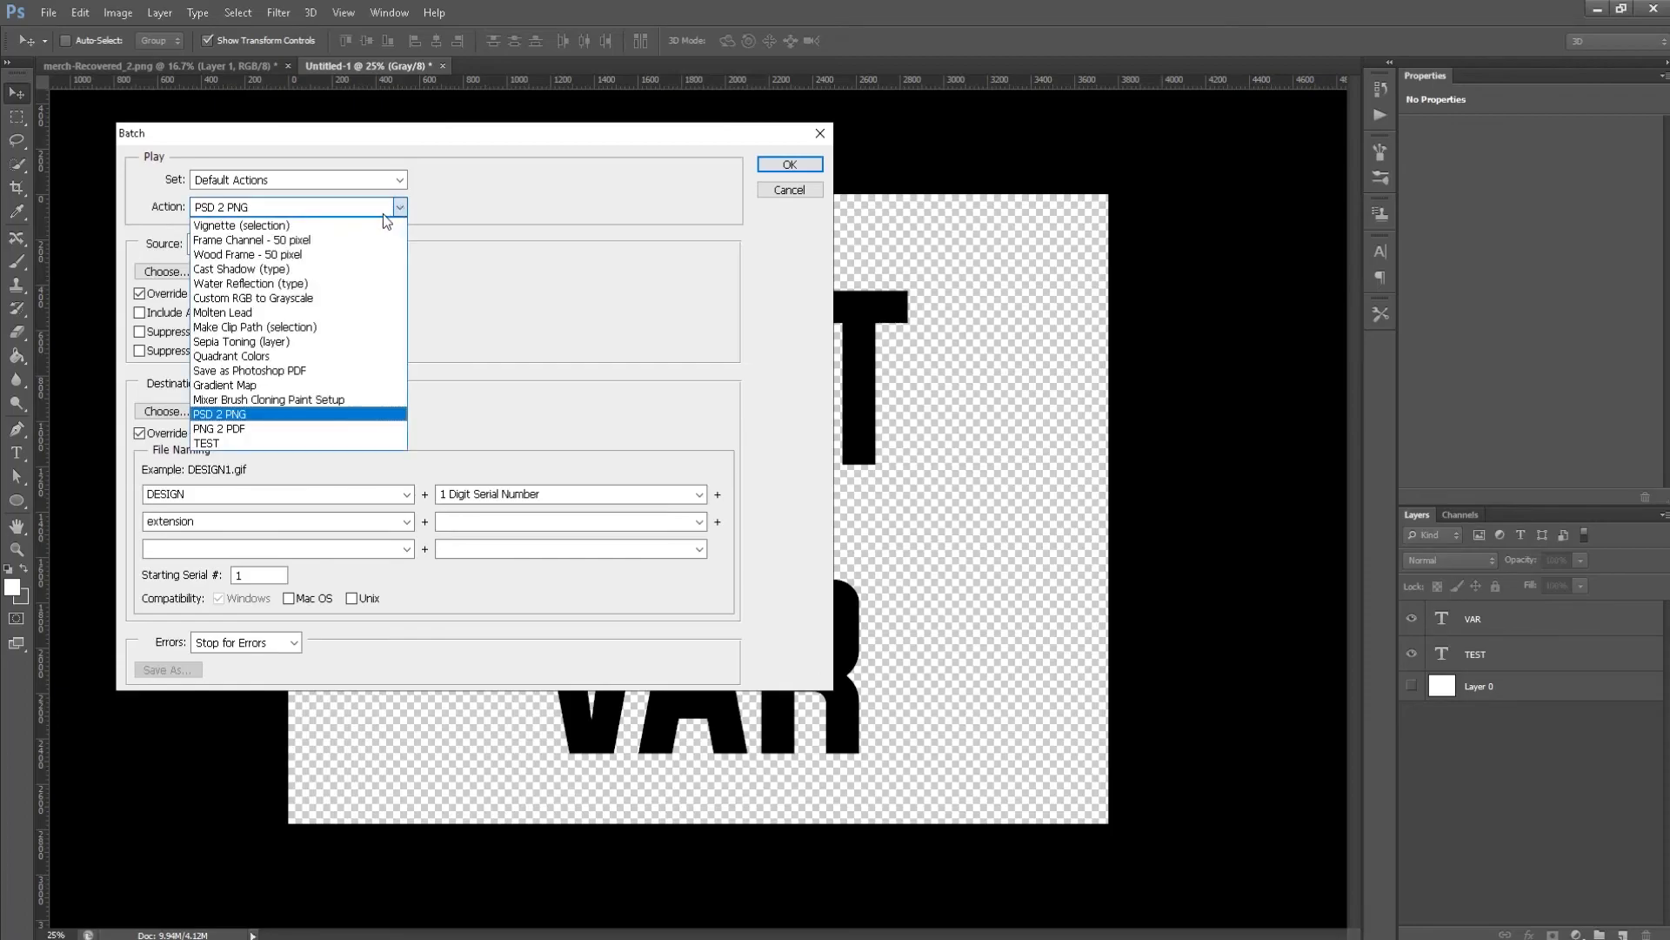